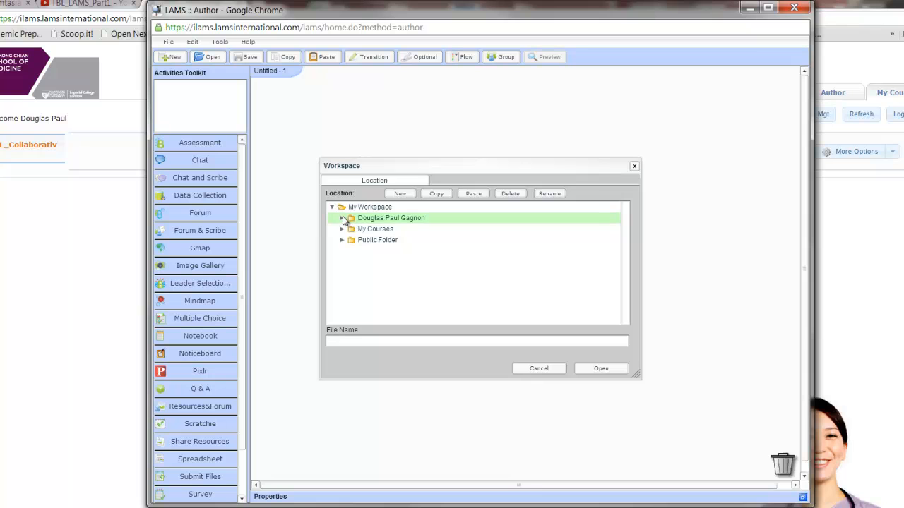
Step: Open the TBLTest1 design from the personal workspace folder
left_click(367, 231)
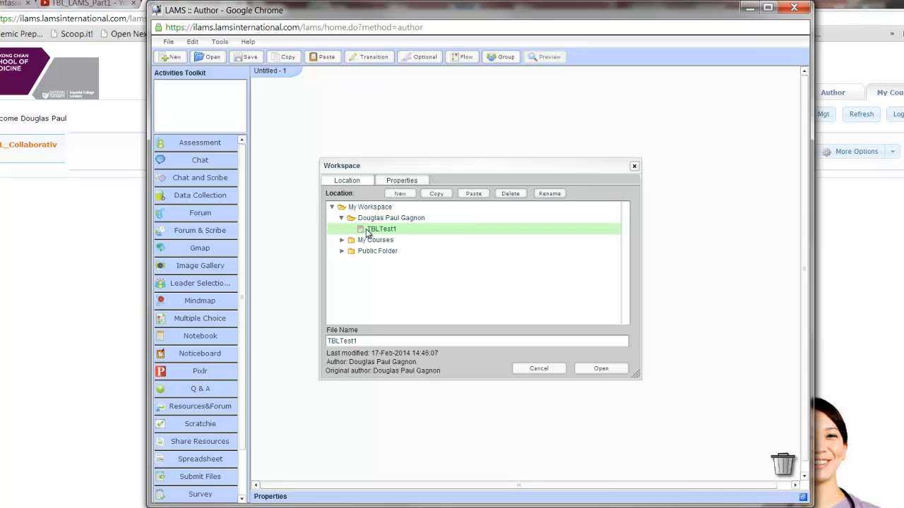
left_click(599, 370)
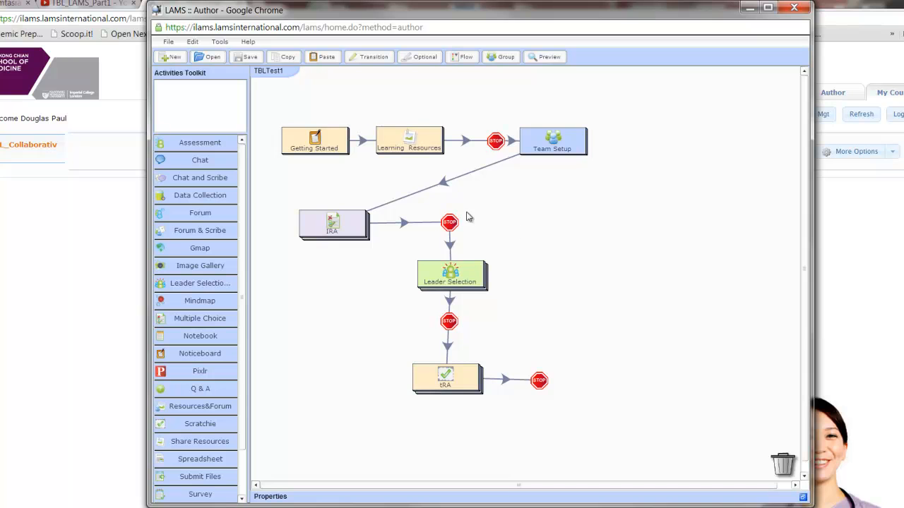
Step: Add an Assessment activity with a transition from the stop gate after tRA, and save the design
left_click(207, 143)
left_click_drag(206, 143, 625, 373)
left_click(366, 57)
left_click_drag(539, 381, 635, 376)
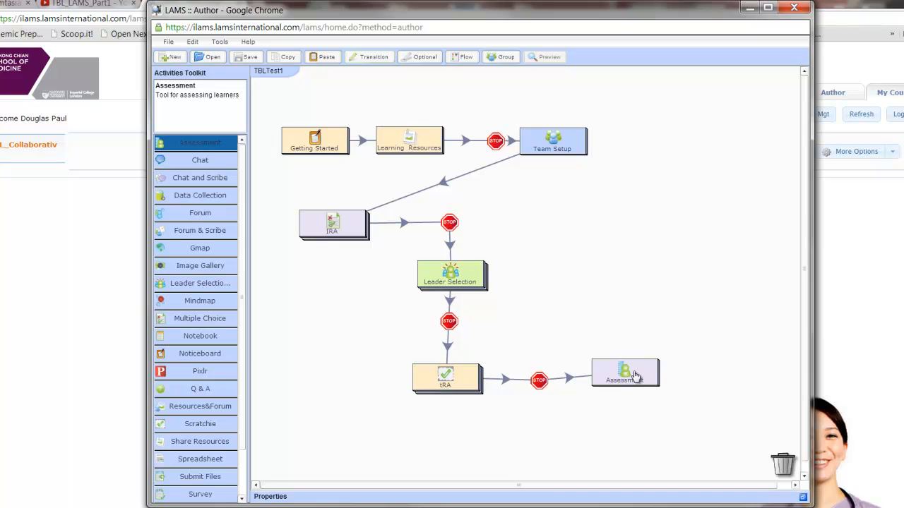
left_click(249, 57)
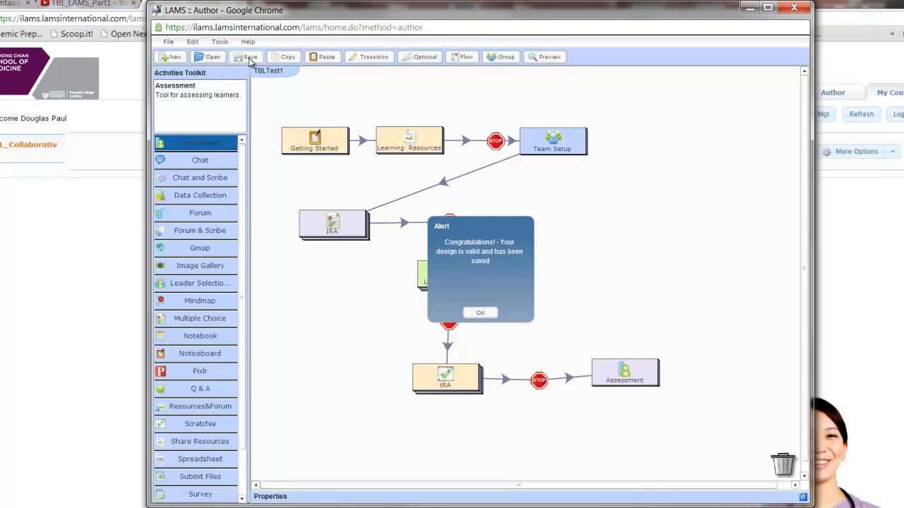
left_click(481, 313)
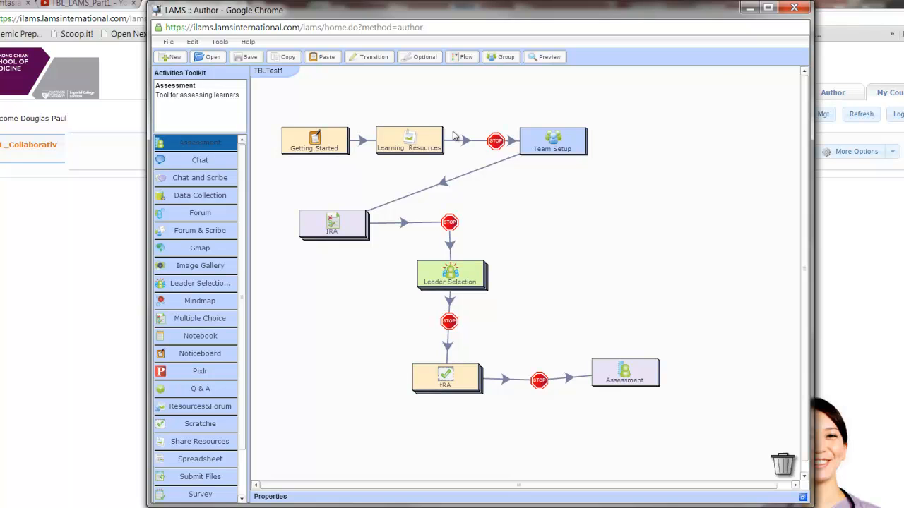
Step: Title the Assessment activity Application Exercise and set its grouping to Team Setup
left_click(622, 373)
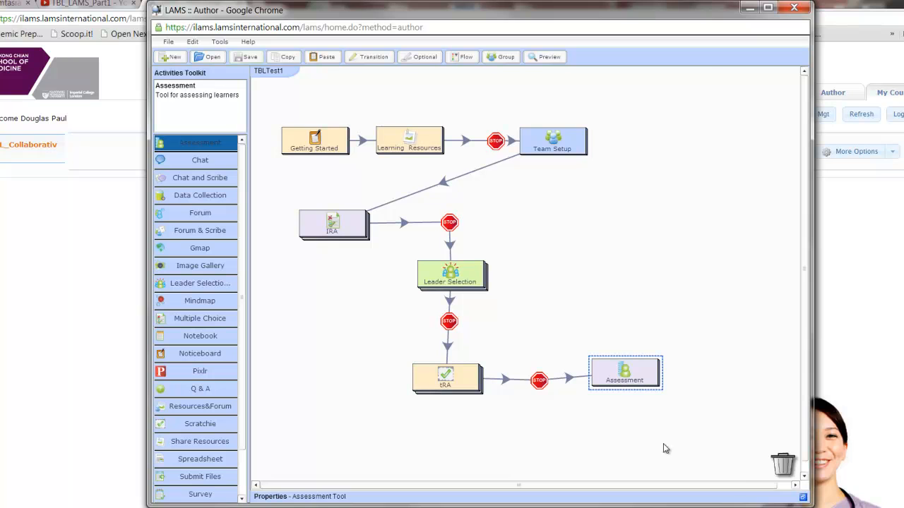
left_click(579, 500)
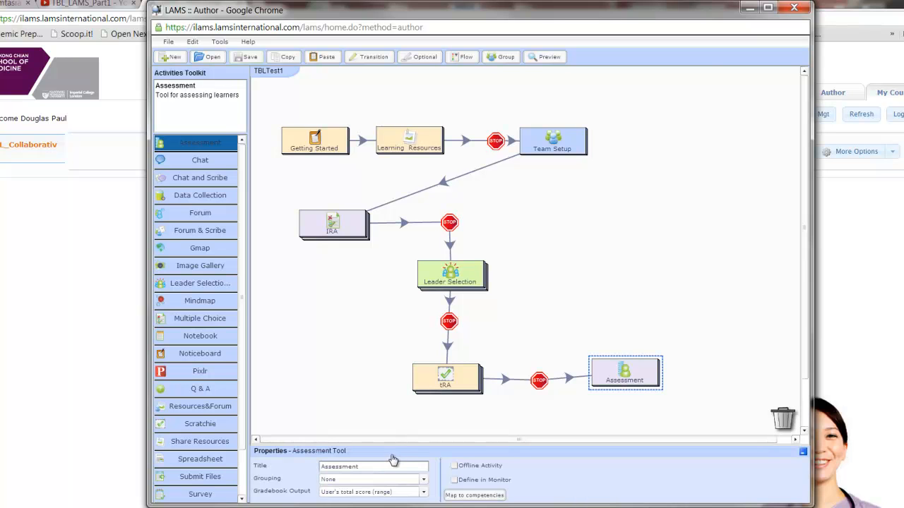
left_click_drag(357, 466, 322, 467)
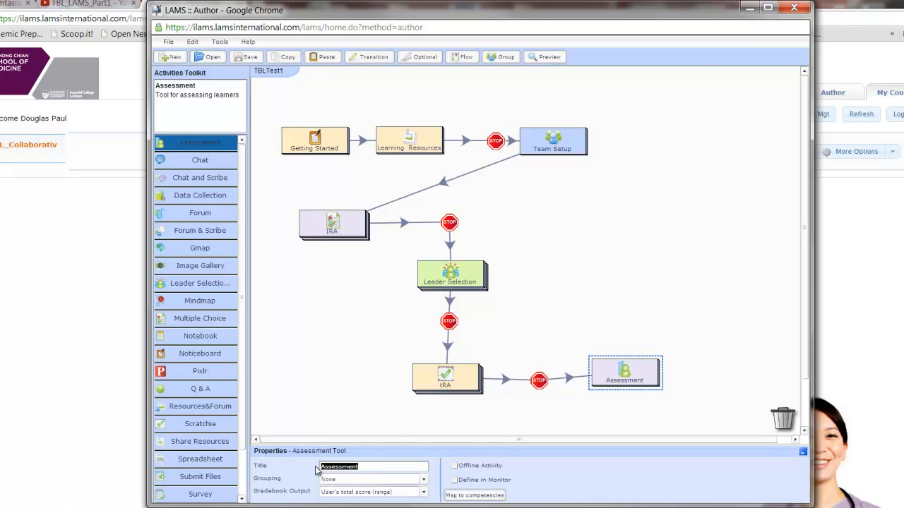
type("Application exercise")
left_click(360, 468)
key("BackSpace")
type("Exercise")
left_click(424, 479)
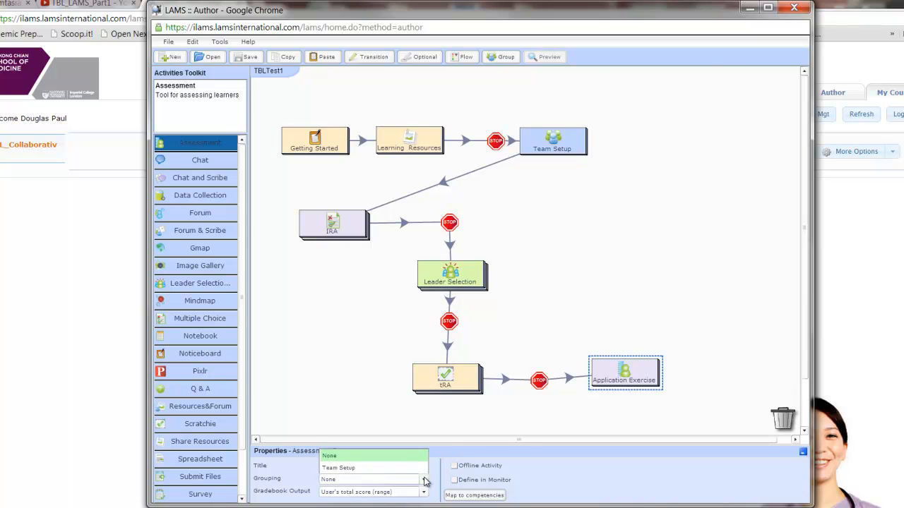
left_click(399, 468)
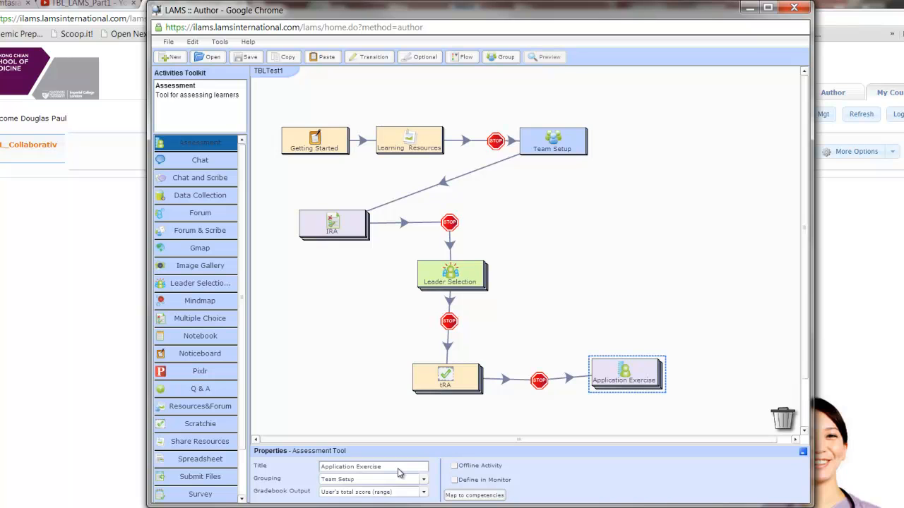
Step: Open the Application Exercise activity for authoring and start a new Multiple choice question for its question bank
double_click(621, 374)
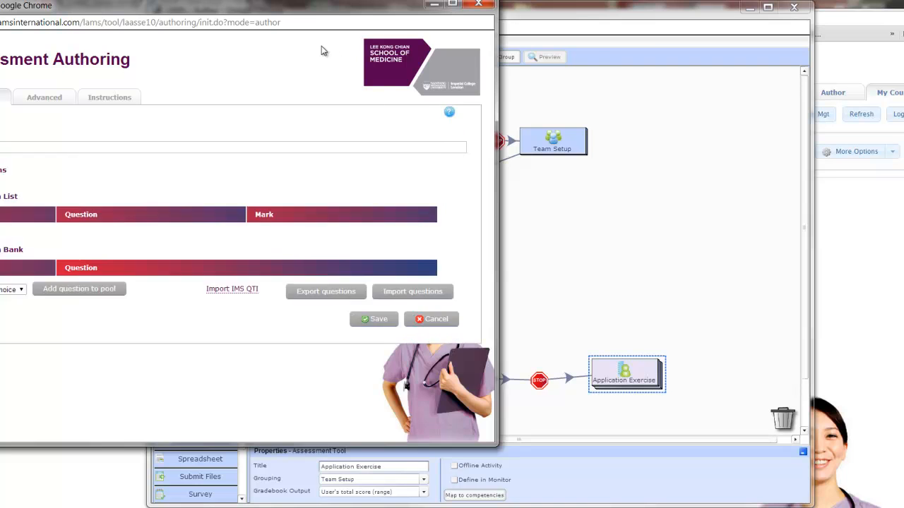
left_click_drag(310, 7, 472, 21)
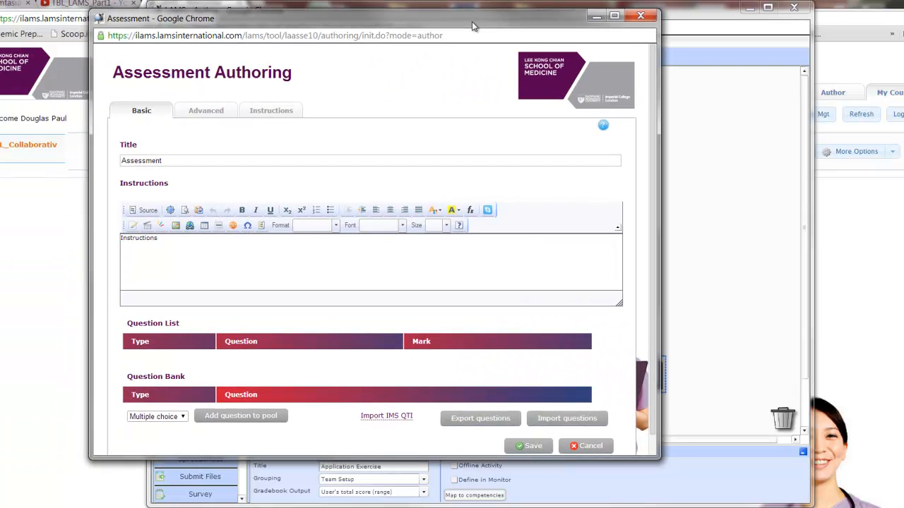
left_click(183, 417)
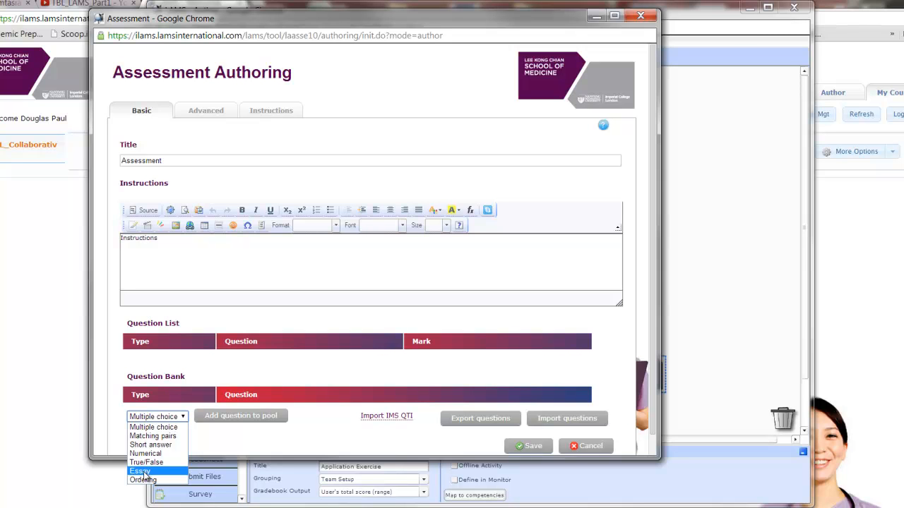
left_click(149, 428)
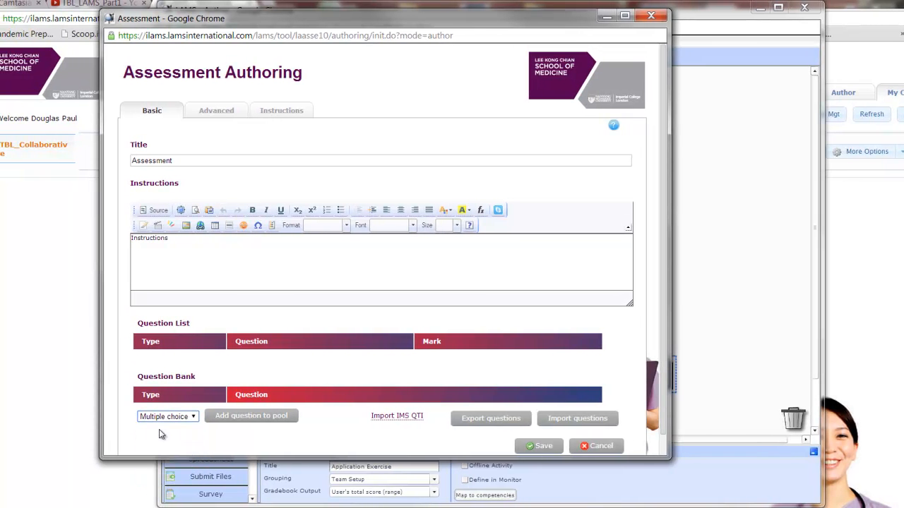
left_click(268, 416)
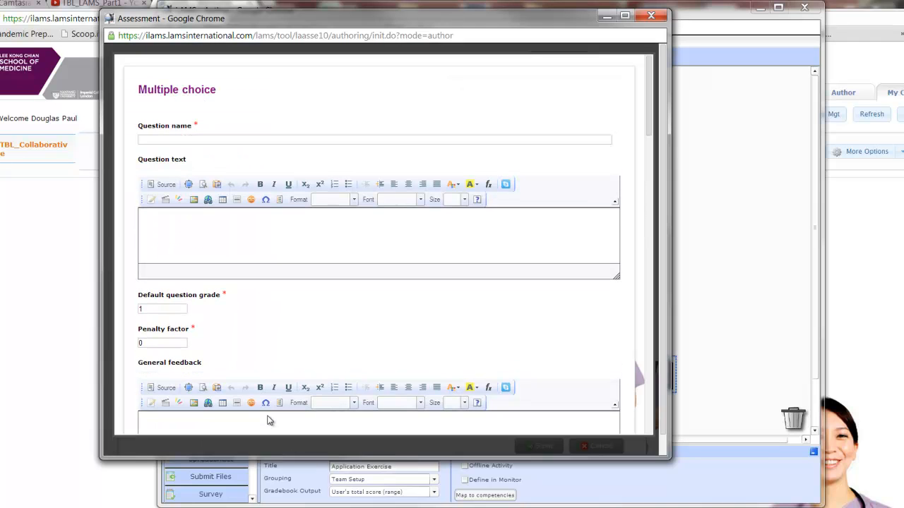
Step: Name the multiple choice question Q1
left_click(153, 139)
type("Test 1")
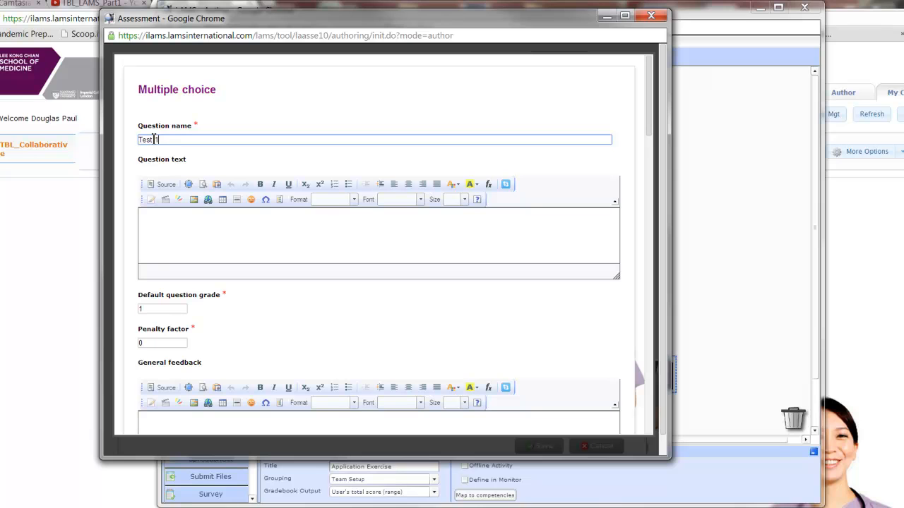
left_click(176, 226)
left_click_drag(186, 139, 130, 144)
type("Q1")
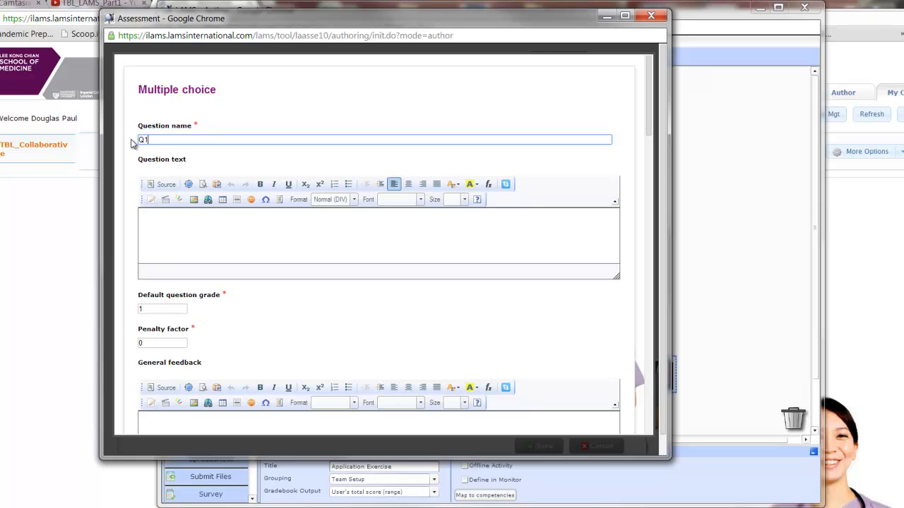
Step: Enter "What is the colour of the ocean" as the question text
left_click(155, 228)
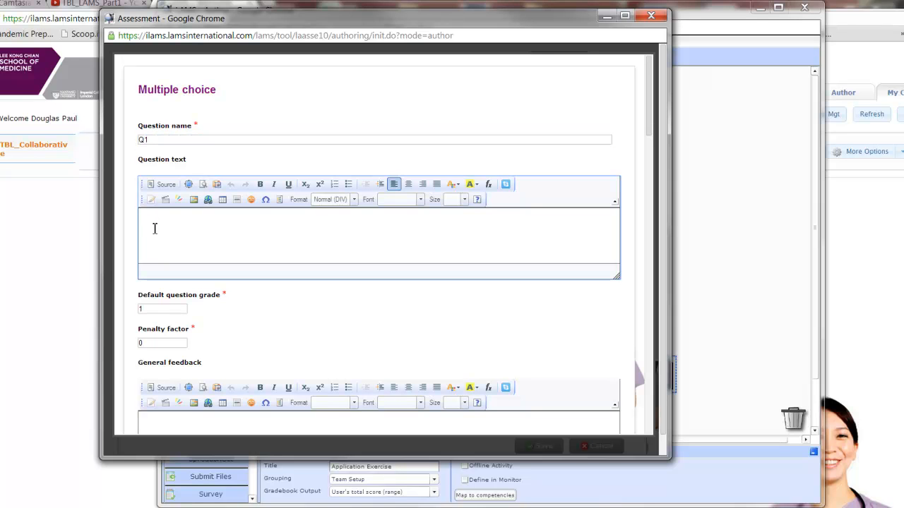
type("What is the clour of t")
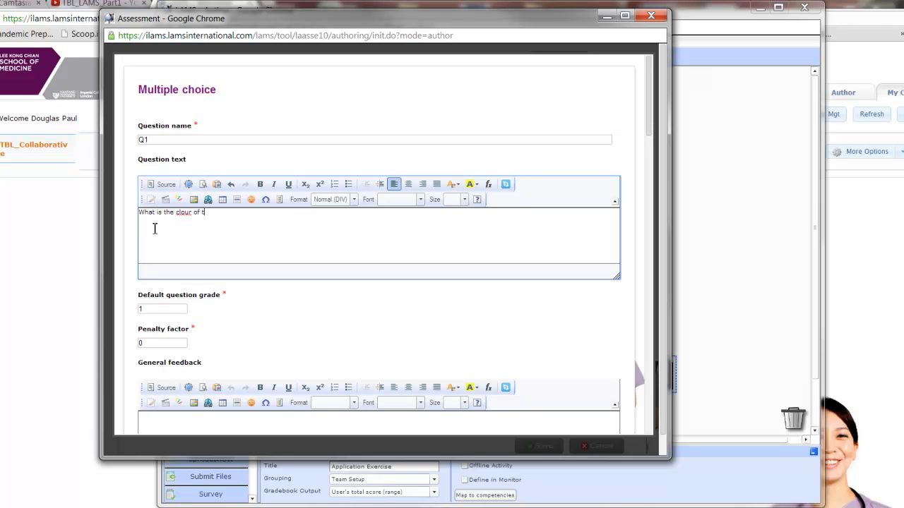
type("he ocean")
right_click(186, 217)
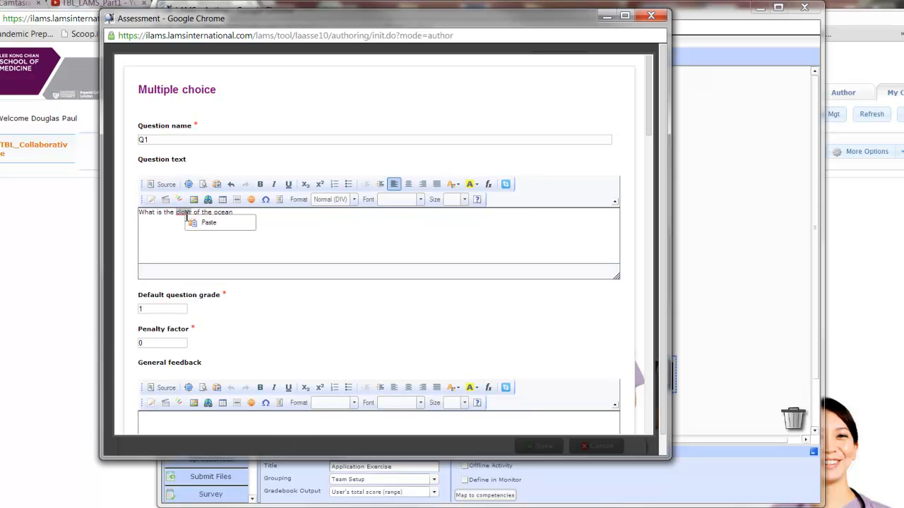
left_click(168, 233)
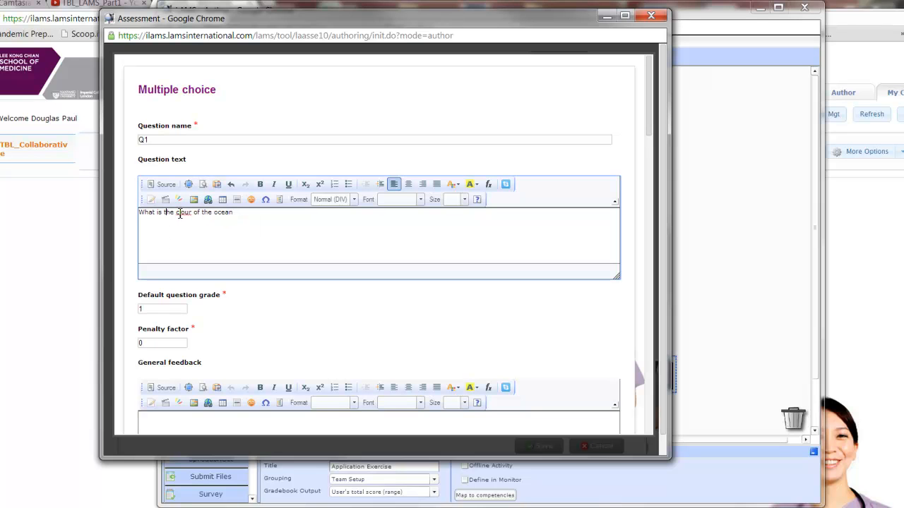
left_click(179, 212)
type("o")
Step: Enter "Well done...." as the general feedback and keep the question set to One answer only
scroll(272, 284, "down", 3)
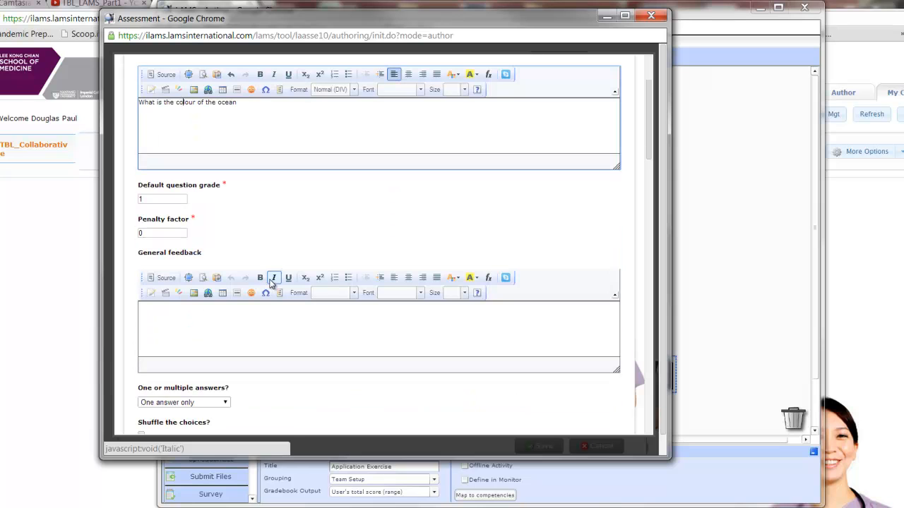
double_click(145, 200)
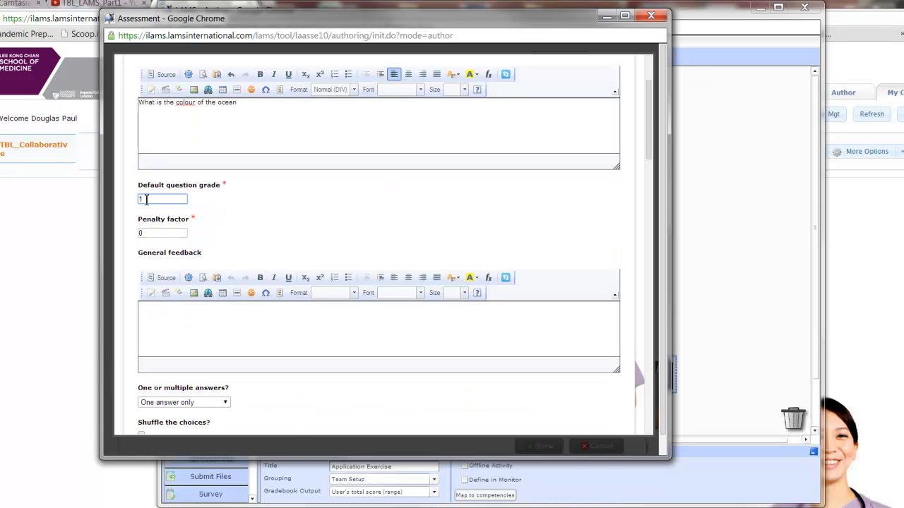
left_click(157, 313)
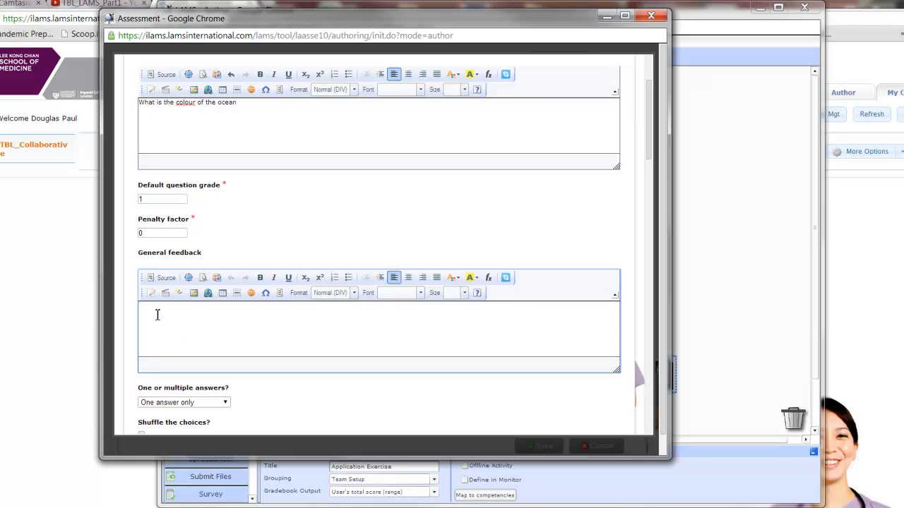
type("Well done....")
scroll(212, 317, "down", 3)
left_click(212, 238)
left_click(170, 246)
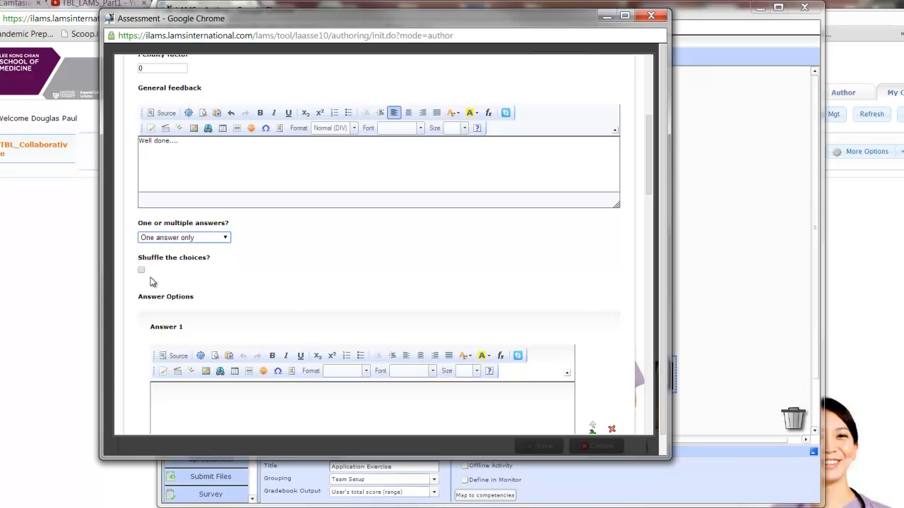
Step: Fill in the three answer options as Grey, Blue and Aquamarine, in that order
scroll(268, 265, "down", 2)
scroll(270, 264, "down", 1)
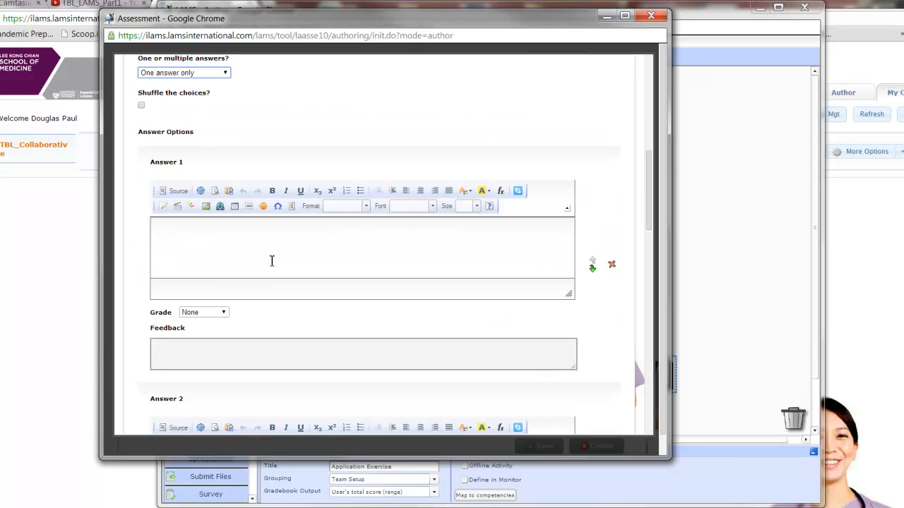
left_click(202, 240)
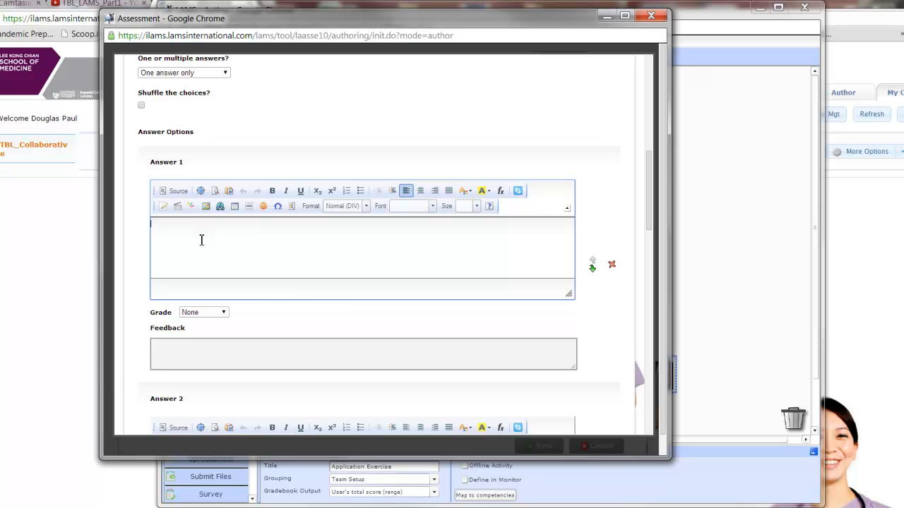
type("Grey")
scroll(223, 236, "down", 4)
left_click(192, 243)
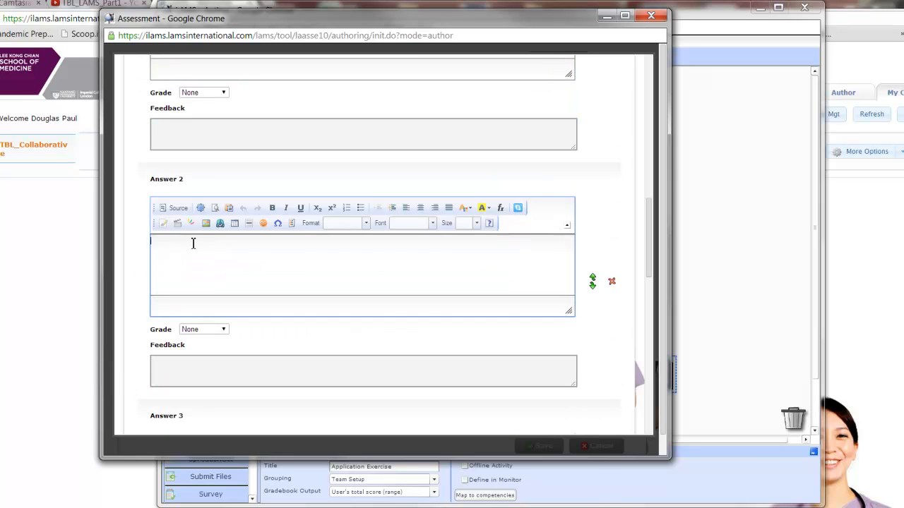
type("Blue")
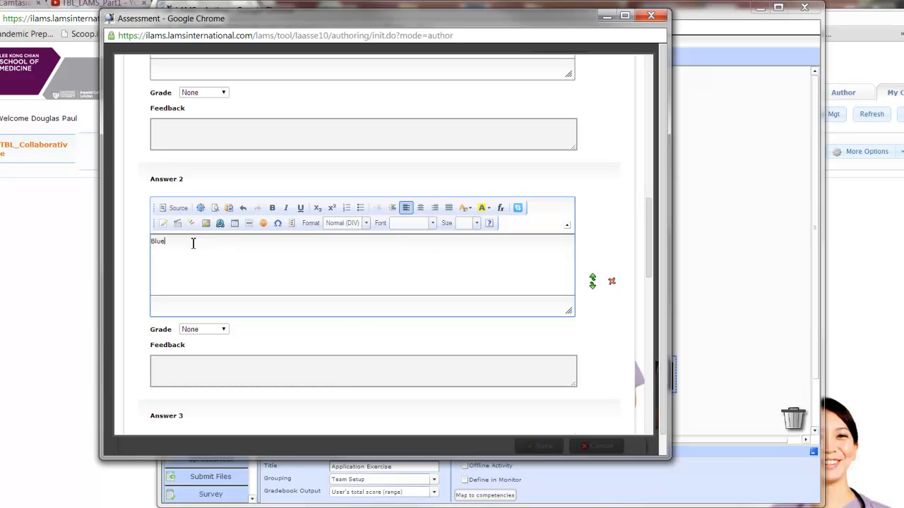
scroll(233, 413, "down", 2)
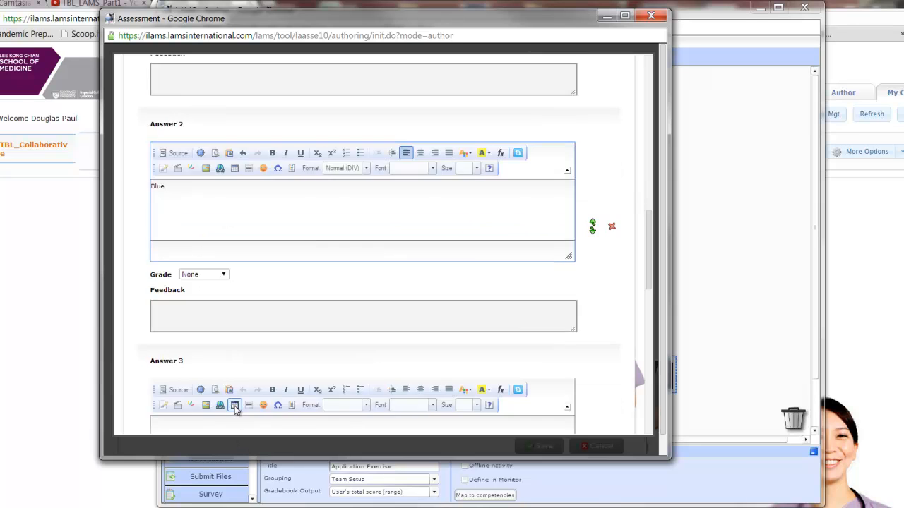
left_click(170, 370)
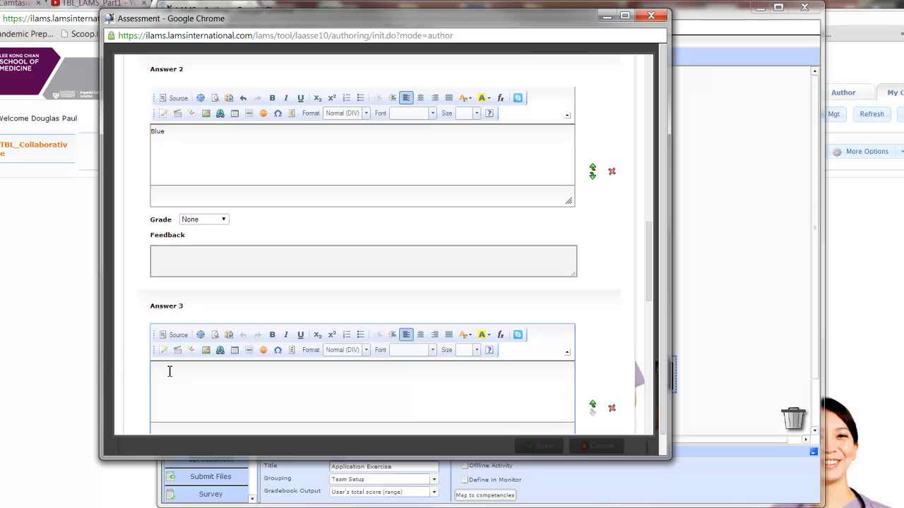
type("Aquamarine")
Step: Try to add the Q1 multiple choice question to the question bank, and check its answer options
scroll(208, 381, "down", 2)
scroll(208, 381, "down", 1)
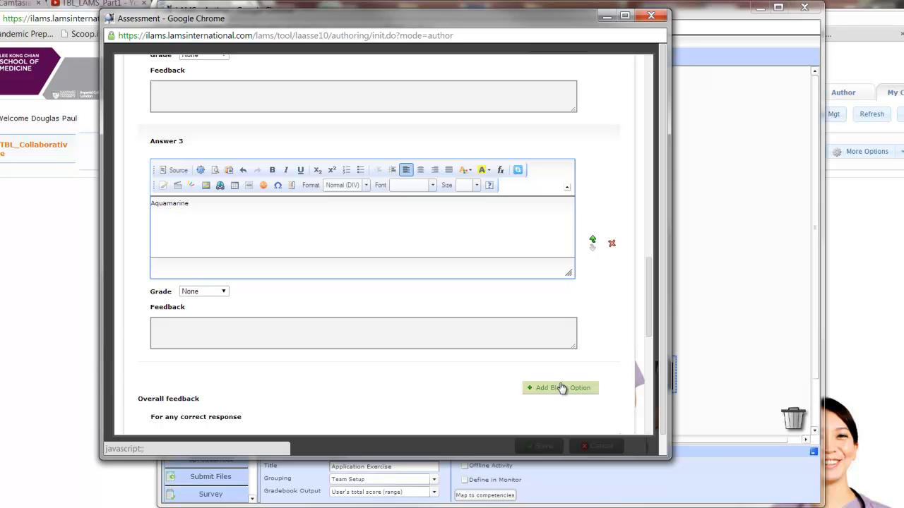
scroll(364, 354, "down", 7)
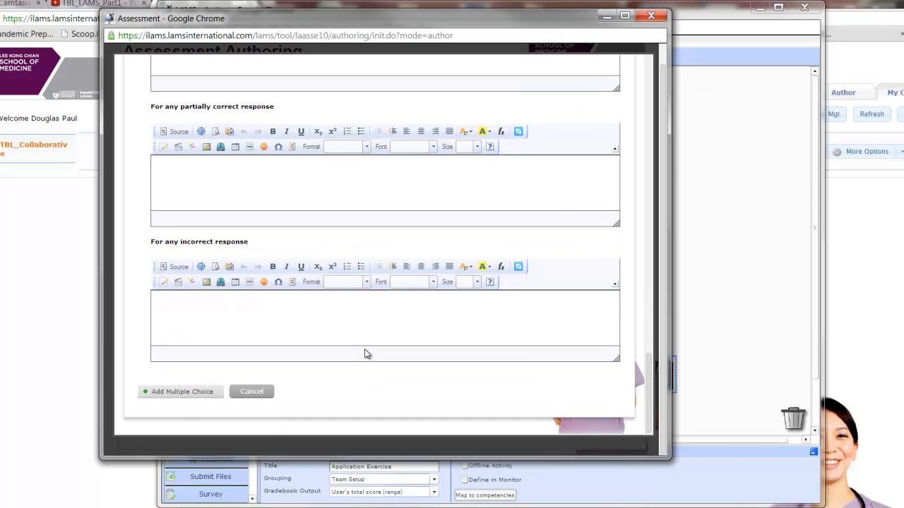
left_click(162, 392)
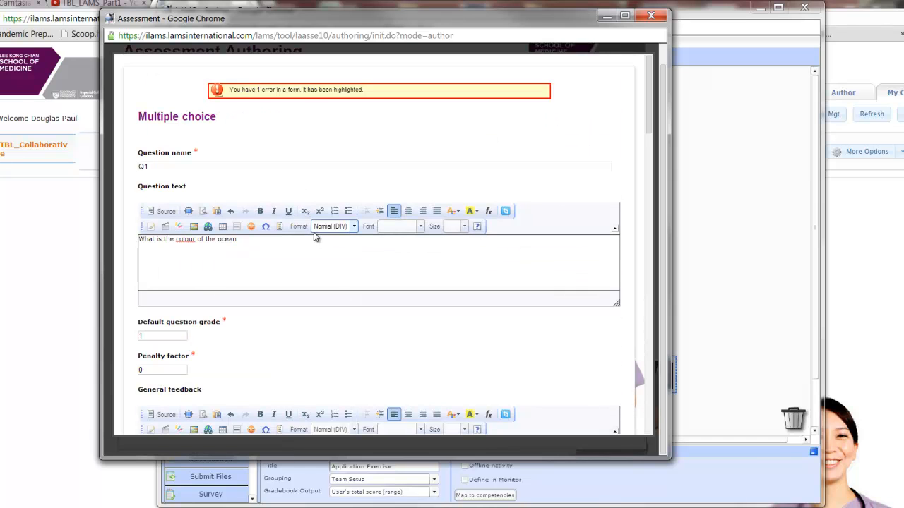
scroll(337, 281, "down", 5)
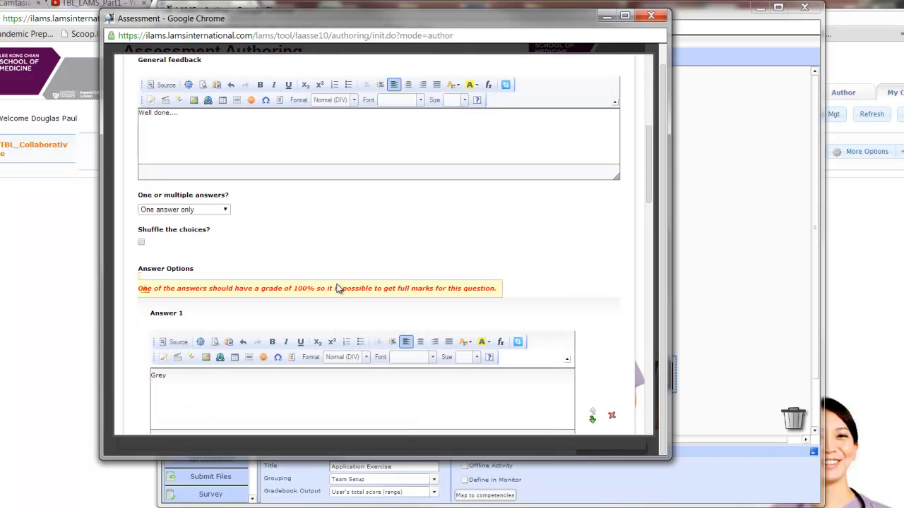
Step: Set the grade of Answer 1, Grey, to 100 %
scroll(337, 288, "down", 1)
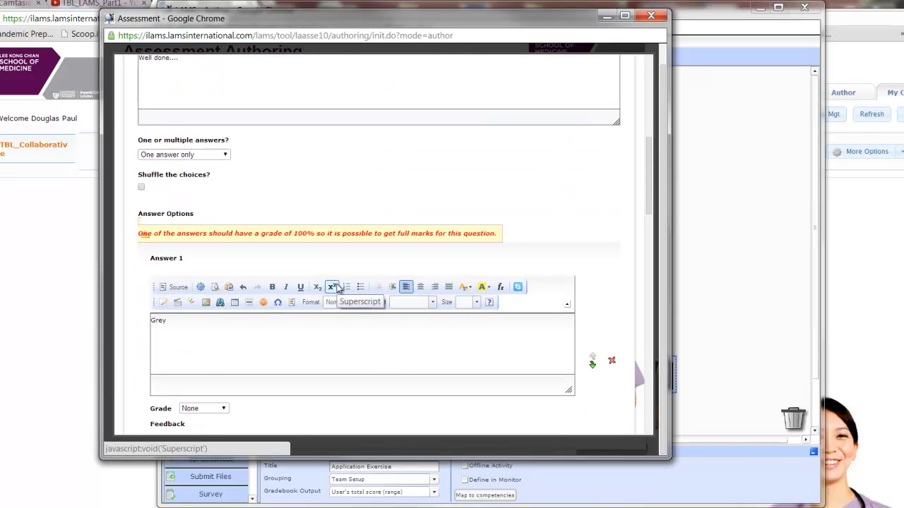
left_click(222, 409)
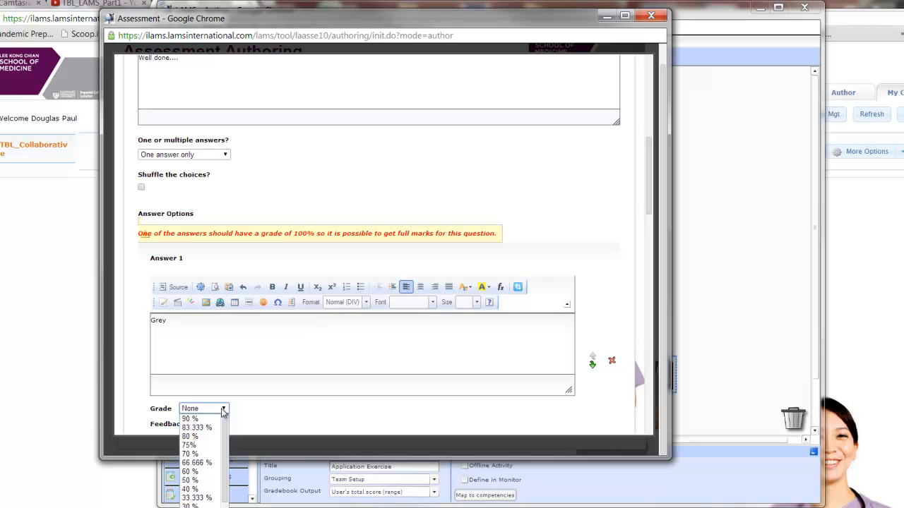
scroll(210, 431, "up", 2)
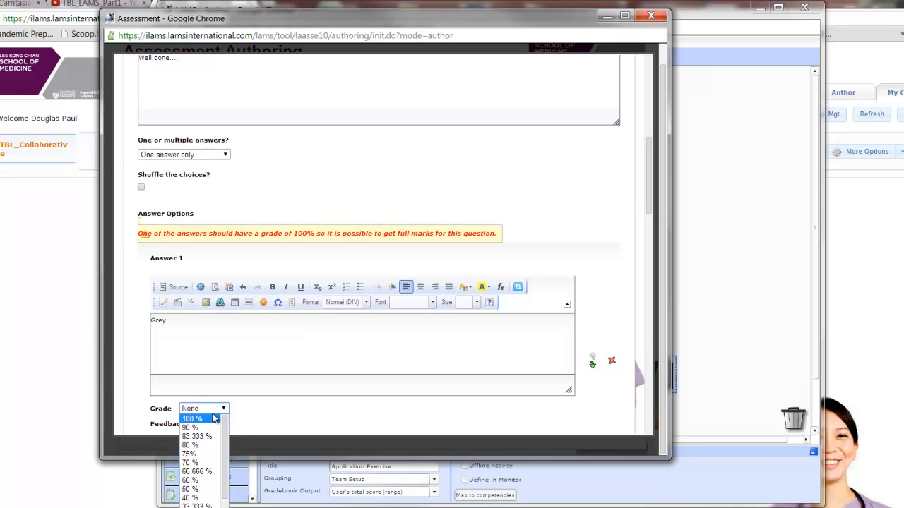
left_click(213, 419)
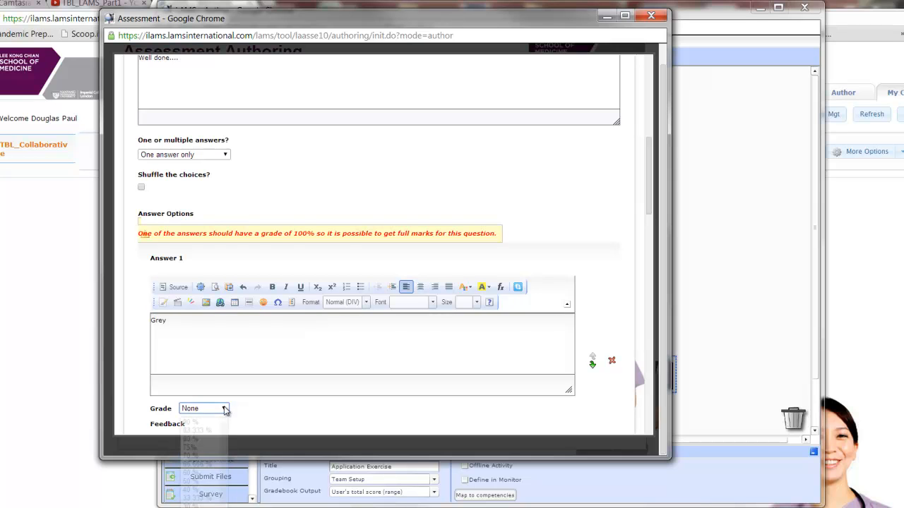
left_click(223, 409)
scroll(190, 424, "up", 1)
left_click(191, 419)
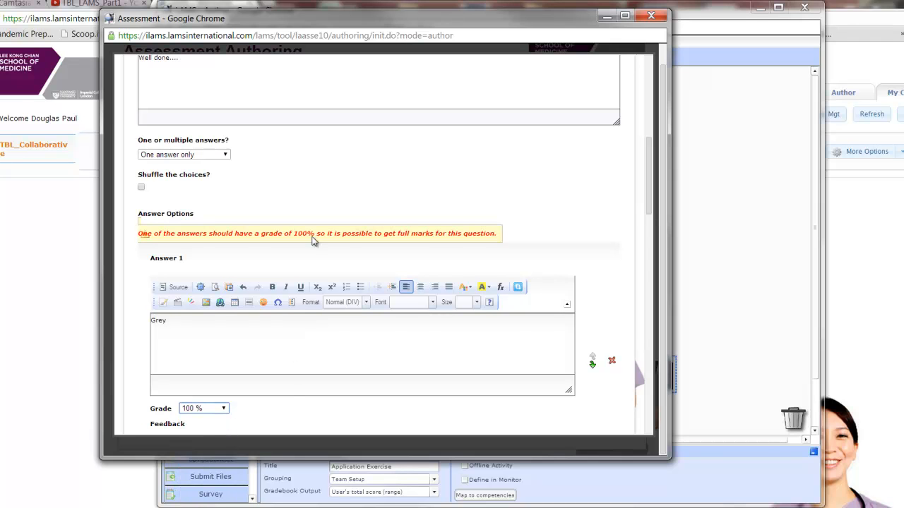
Step: Add the multiple choice question to the question bank and save the assessment
scroll(315, 245, "down", 4)
scroll(316, 245, "down", 2)
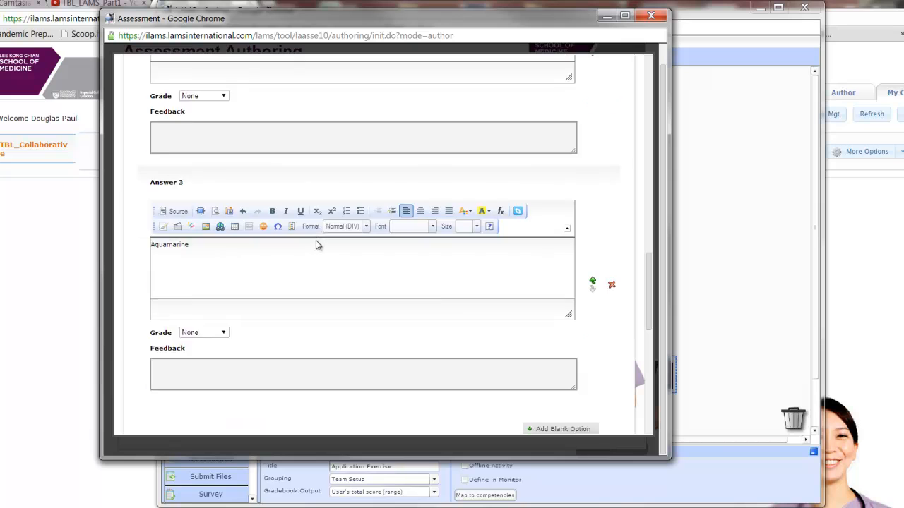
scroll(456, 341, "down", 5)
scroll(456, 342, "down", 1)
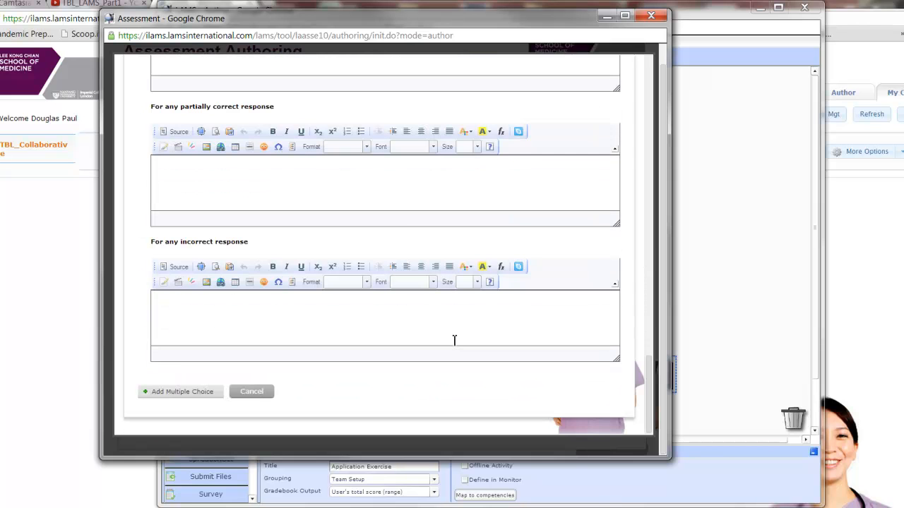
left_click(181, 390)
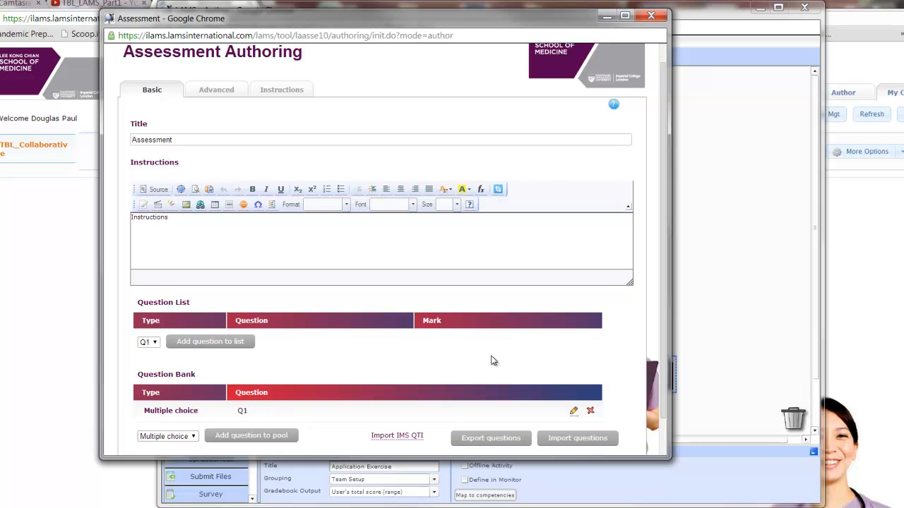
scroll(494, 359, "down", 1)
left_click(540, 426)
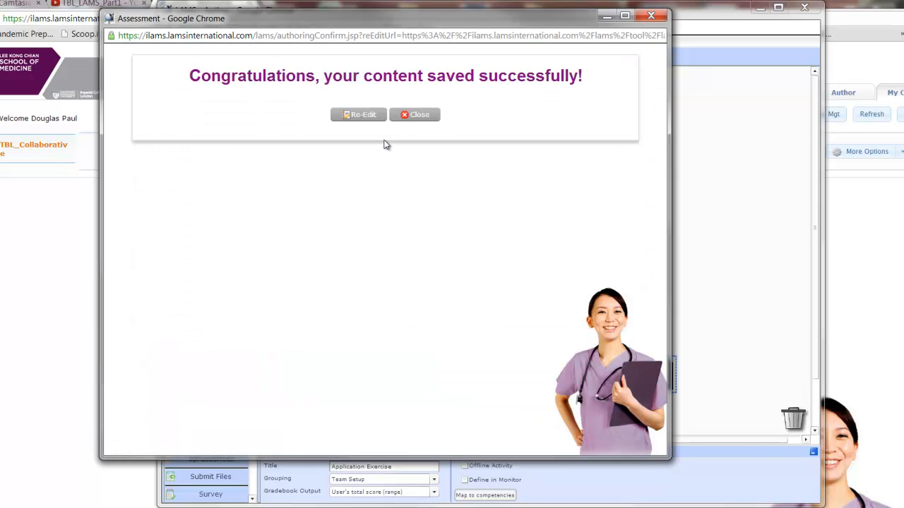
Step: Reopen the saved assessment for editing and enable using leaders from the Select Leader tool in its advanced settings
left_click(360, 115)
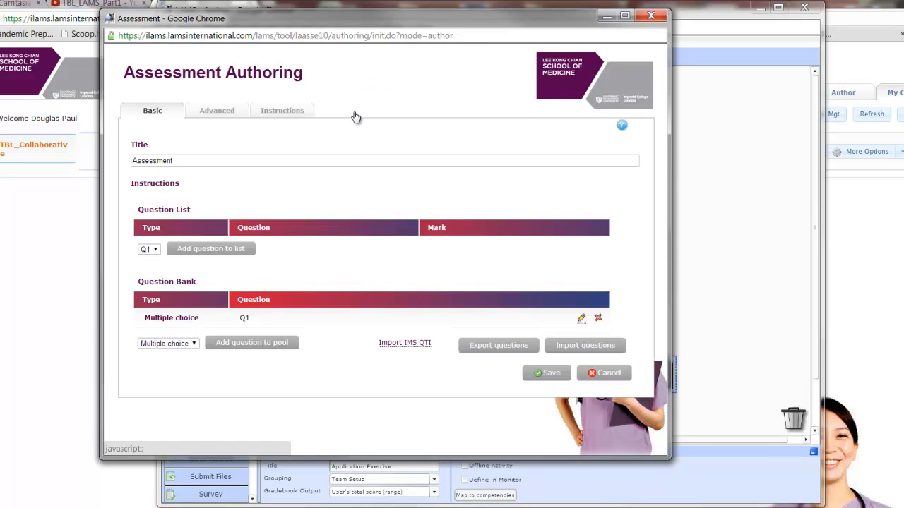
left_click(216, 111)
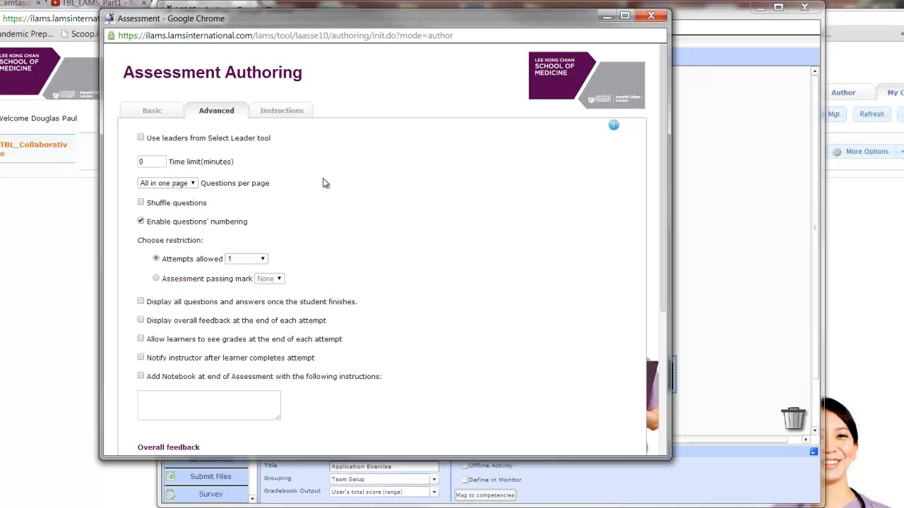
left_click(140, 138)
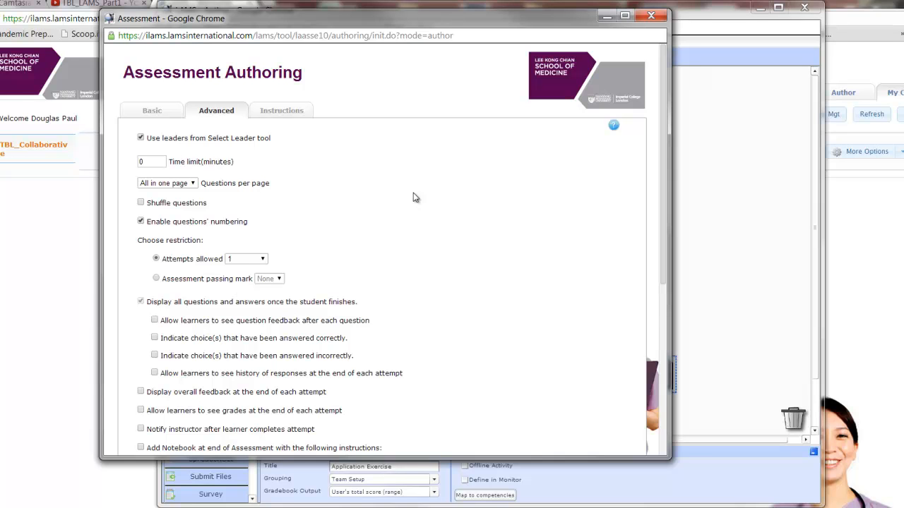
Step: Review the remaining advanced options and overall feedback fields, then save the assessment and close its authoring window
scroll(416, 198, "down", 1)
scroll(416, 198, "up", 1)
scroll(415, 198, "down", 2)
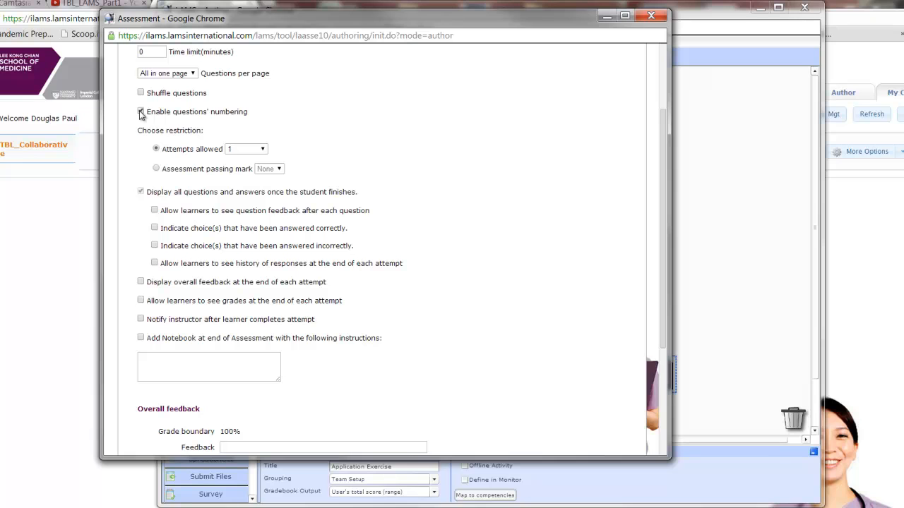
left_click_drag(297, 115, 115, 114)
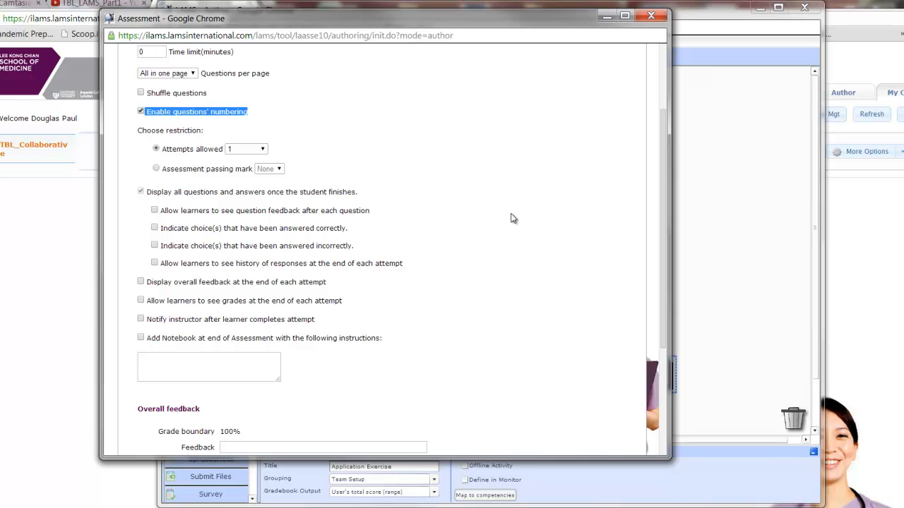
scroll(515, 221, "down", 3)
scroll(515, 224, "down", 1)
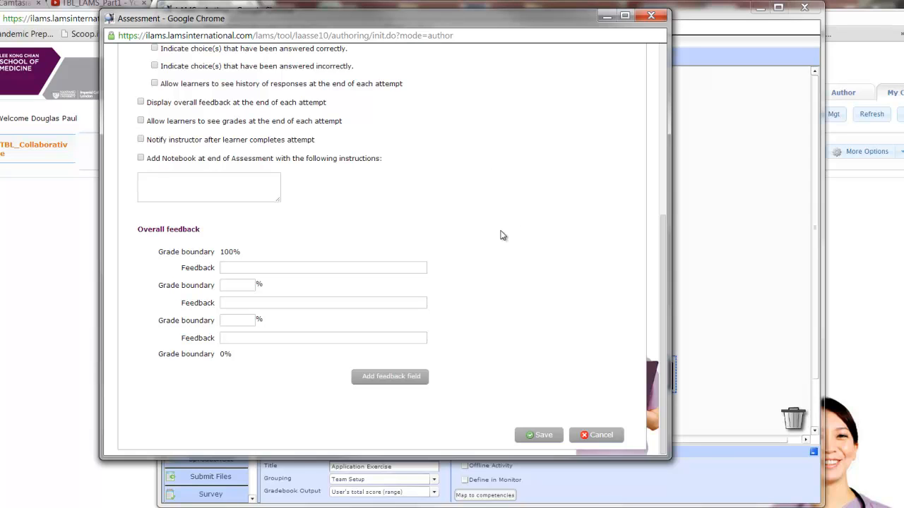
left_click(537, 435)
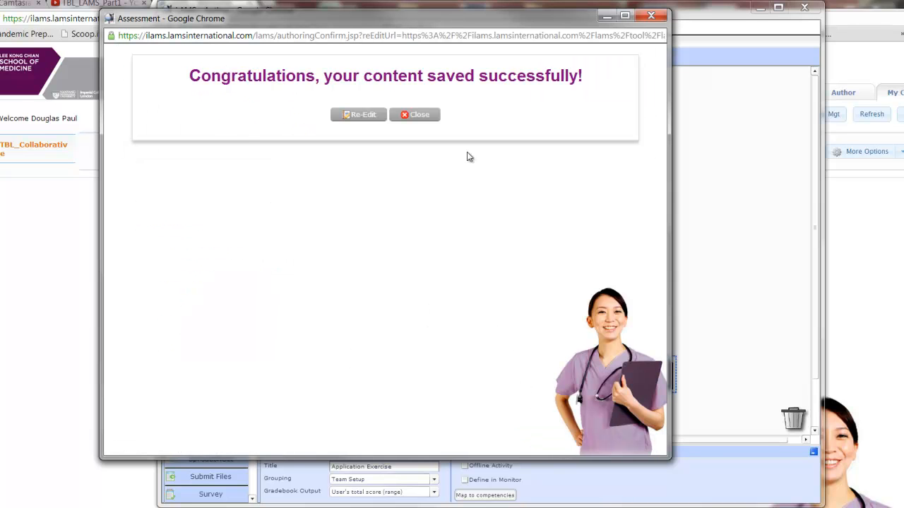
left_click(422, 114)
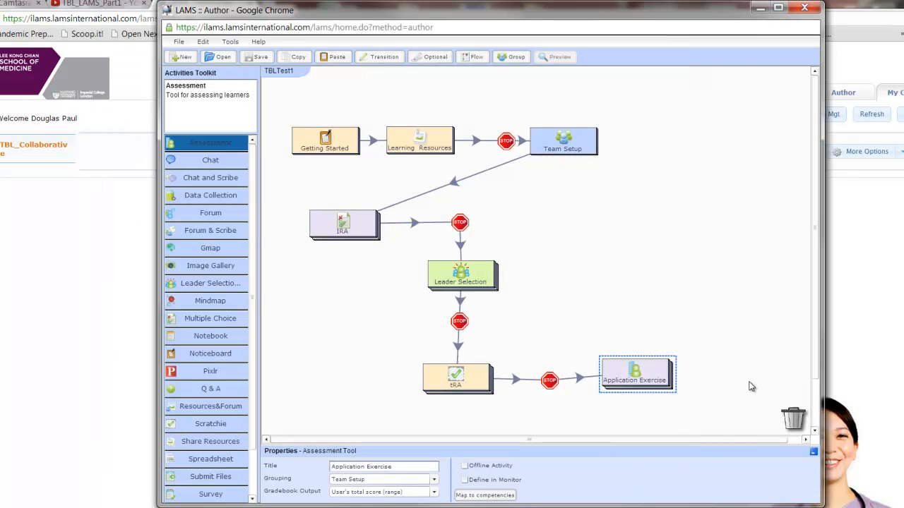
Step: Save the TBLTest1 design and dismiss the save confirmation
left_click(255, 57)
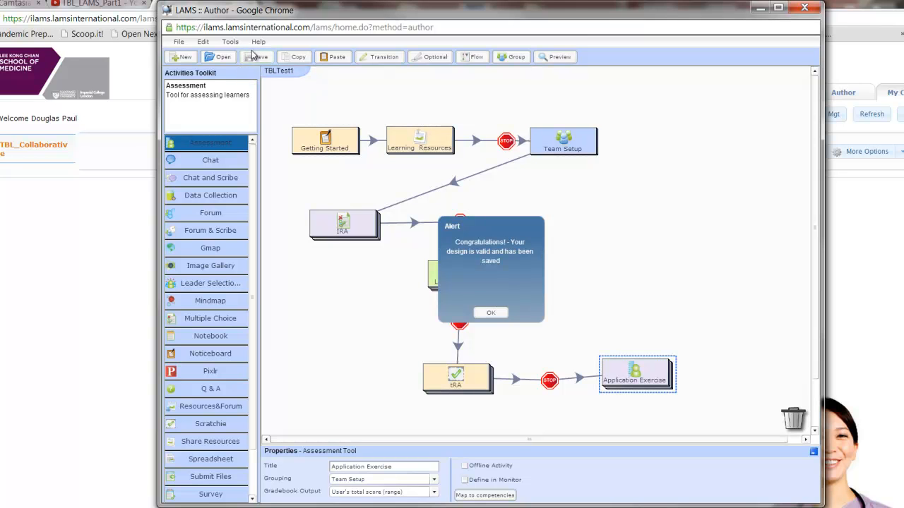
left_click(491, 313)
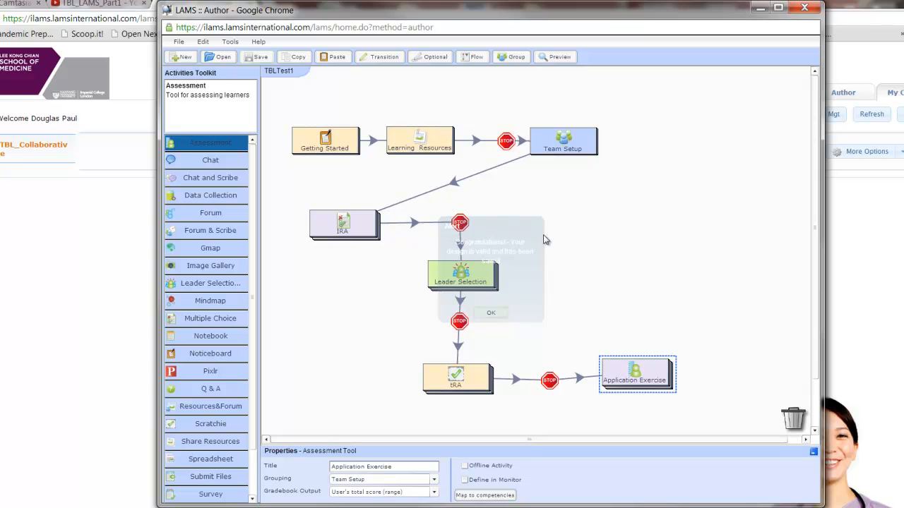
left_click(495, 318)
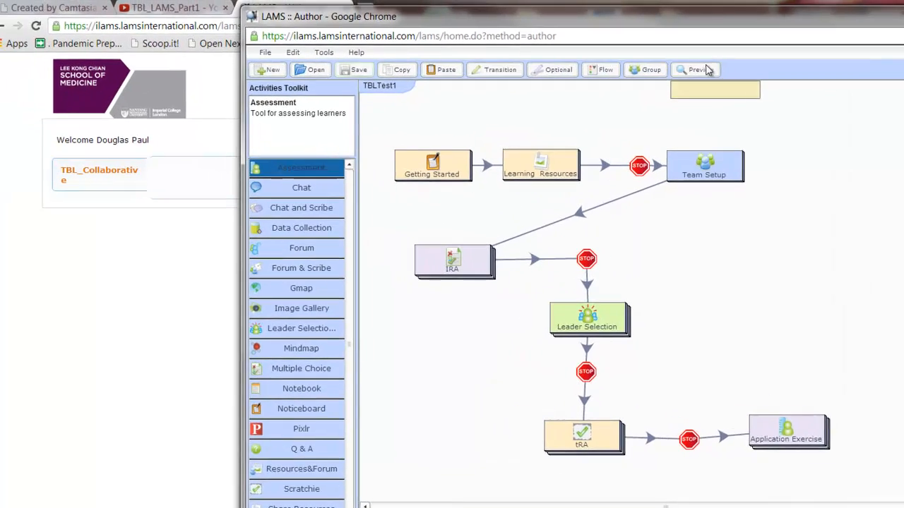
Step: Try to jump straight to the Application Exercise in a learner preview of the design, and close the preview
left_click(563, 58)
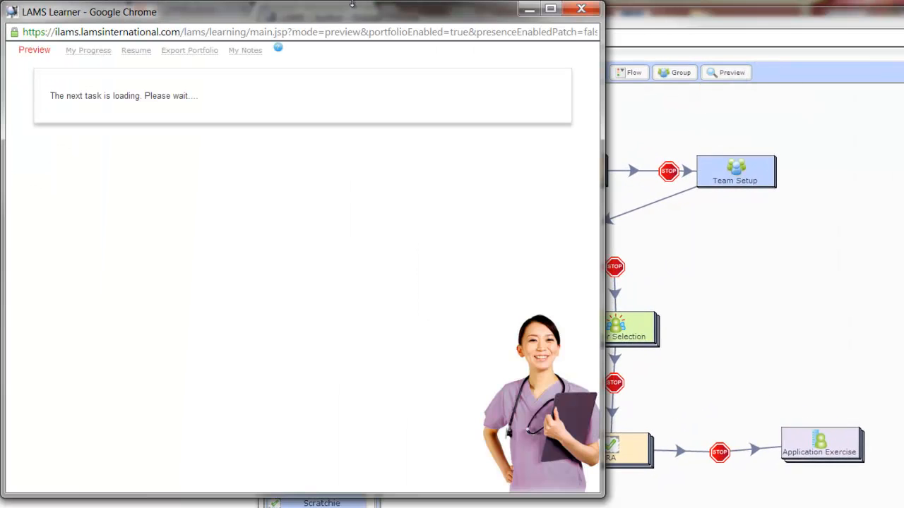
left_click_drag(370, 17, 651, 27)
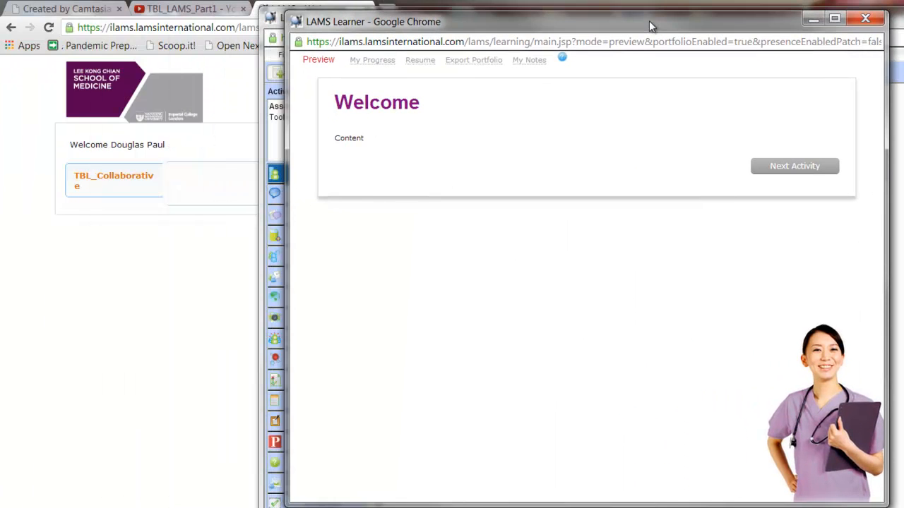
left_click(371, 61)
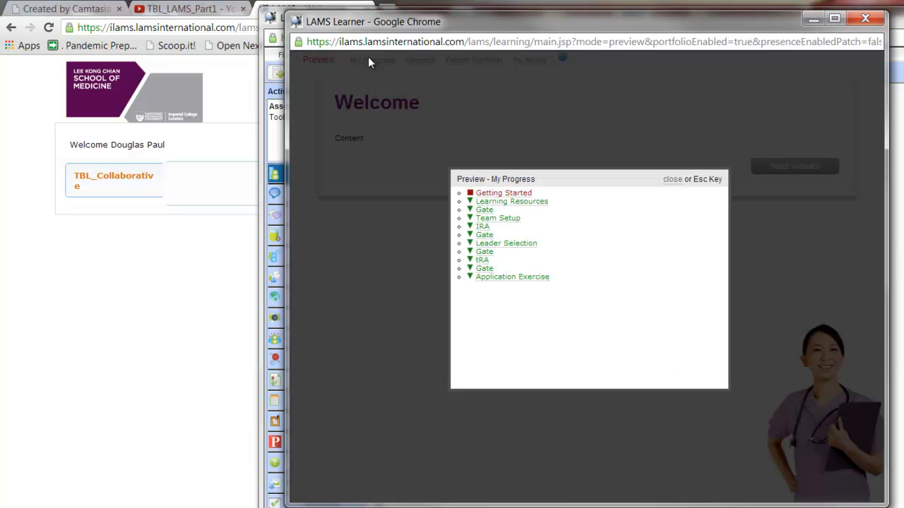
left_click(500, 277)
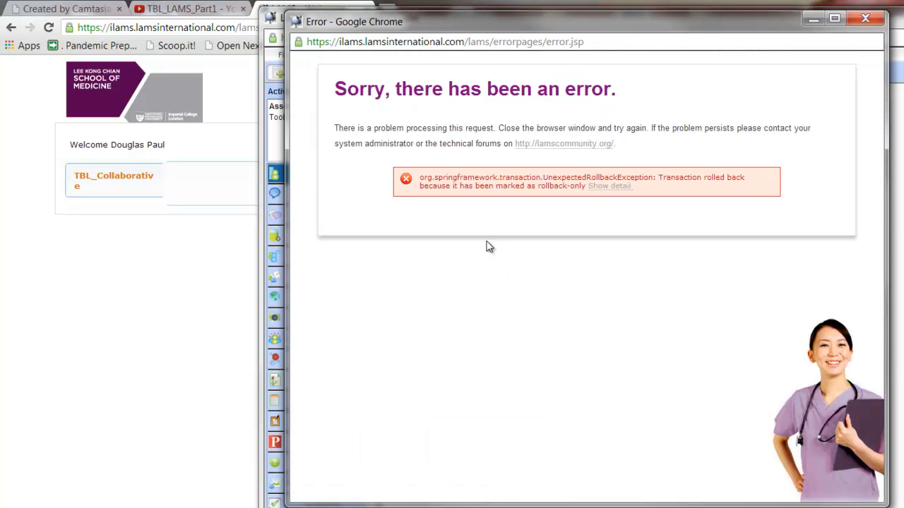
left_click(866, 20)
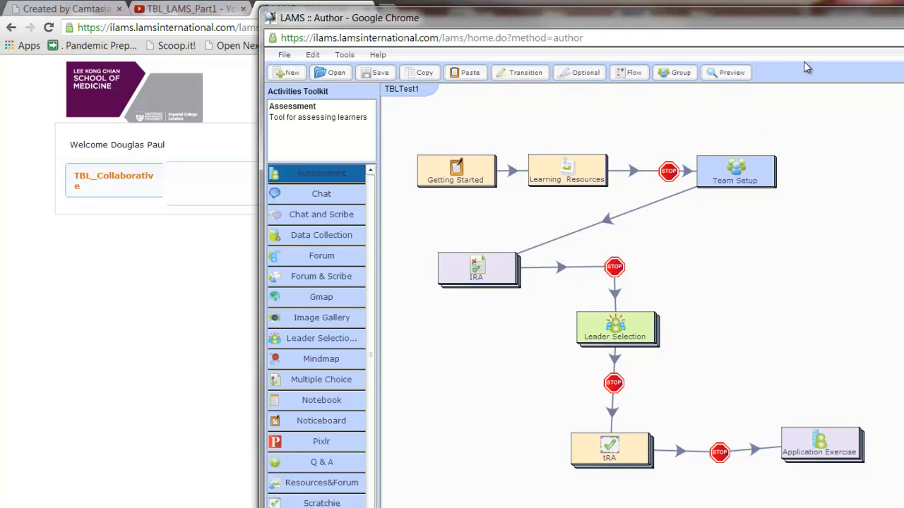
Step: Preview the design again, jump to the Leader Selection activity and accept becoming the group leader
left_click(722, 73)
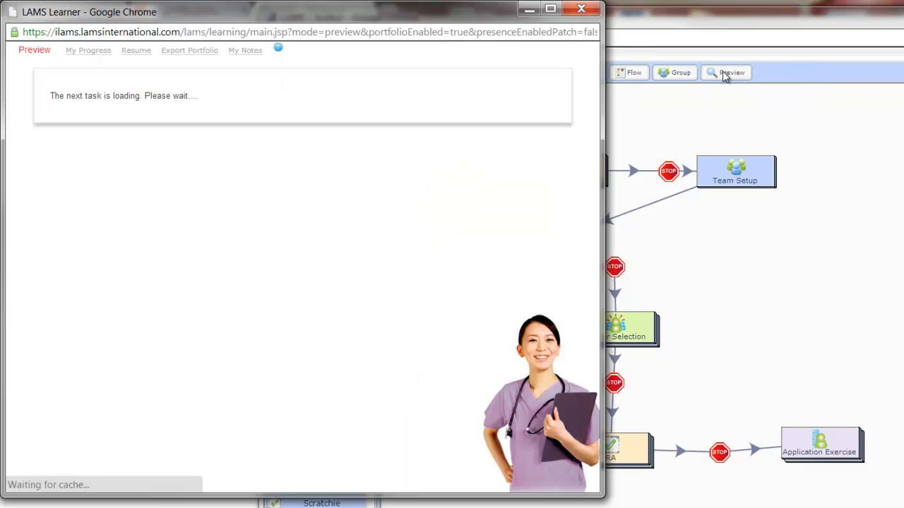
left_click(93, 53)
left_click(207, 235)
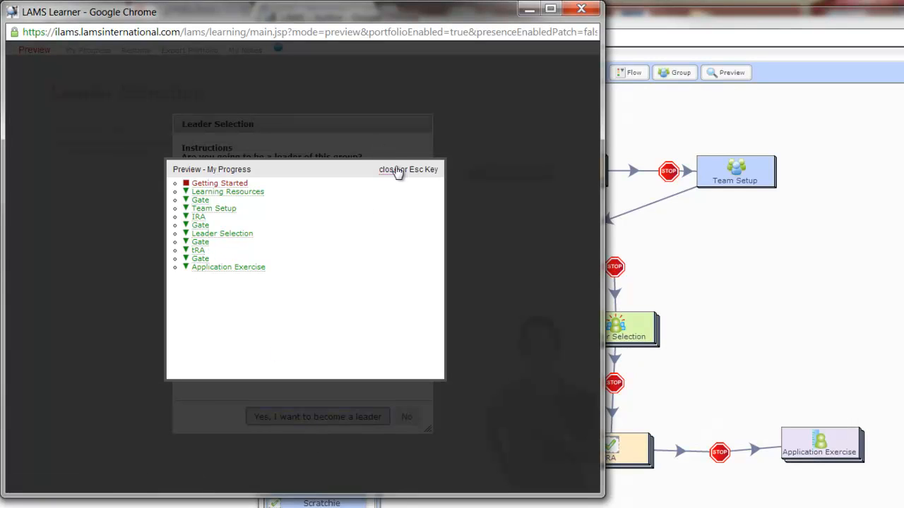
left_click(388, 169)
left_click(299, 418)
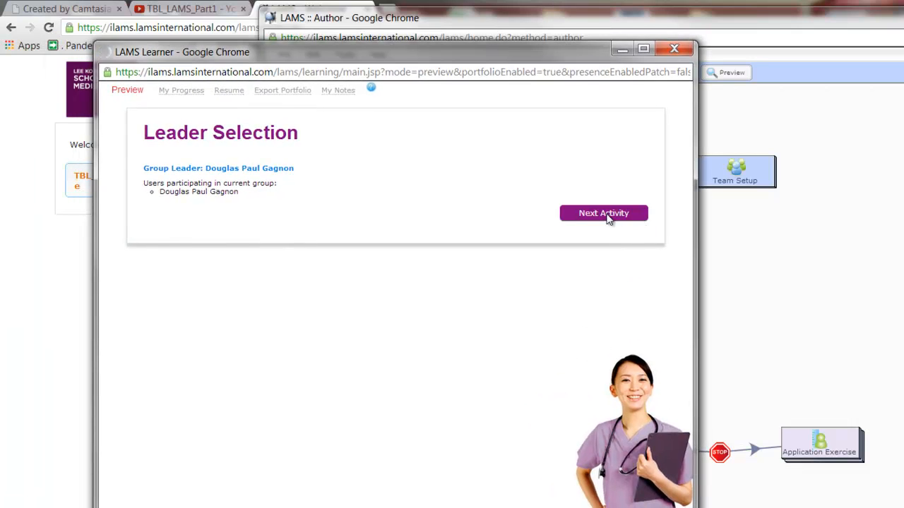
Step: Proceed through the gate to the Scratchie activity, scratch answer A and continue to the burning questions
left_click(609, 215)
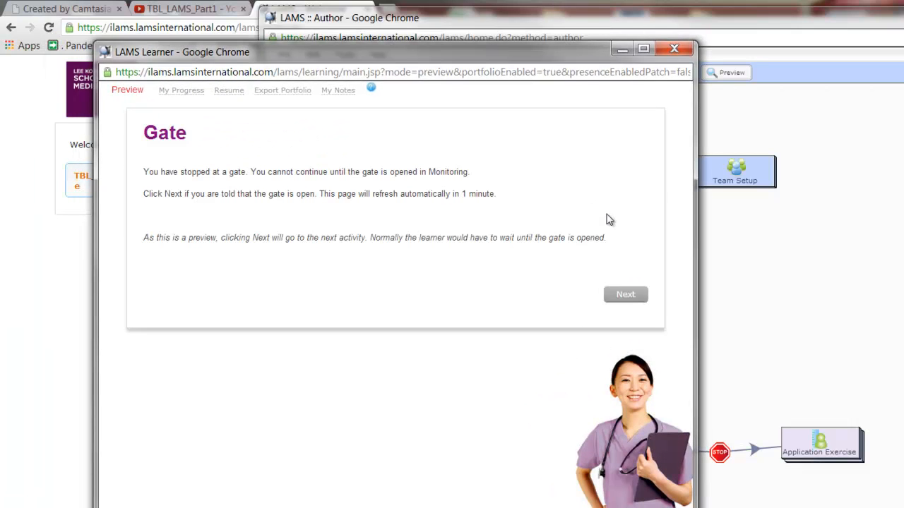
left_click(634, 299)
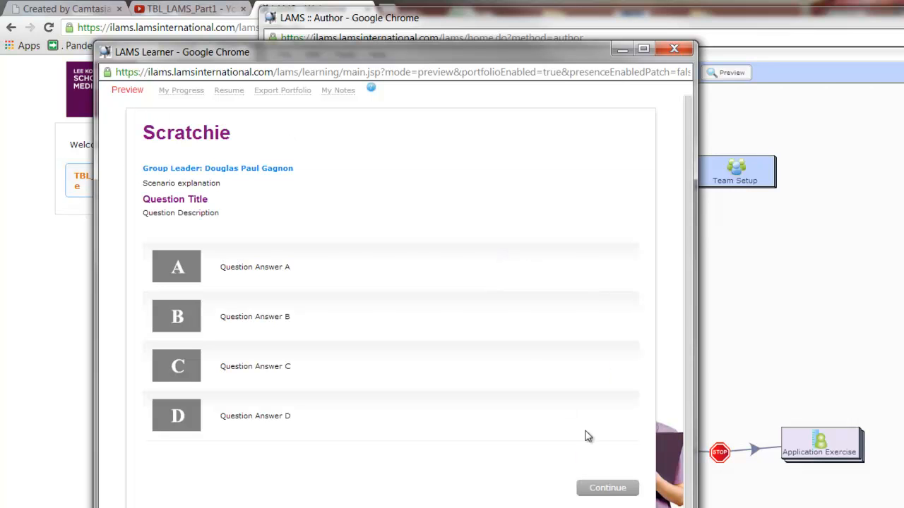
left_click(170, 263)
left_click(607, 488)
Step: Submit "blah" as the burning question response
left_click(322, 228)
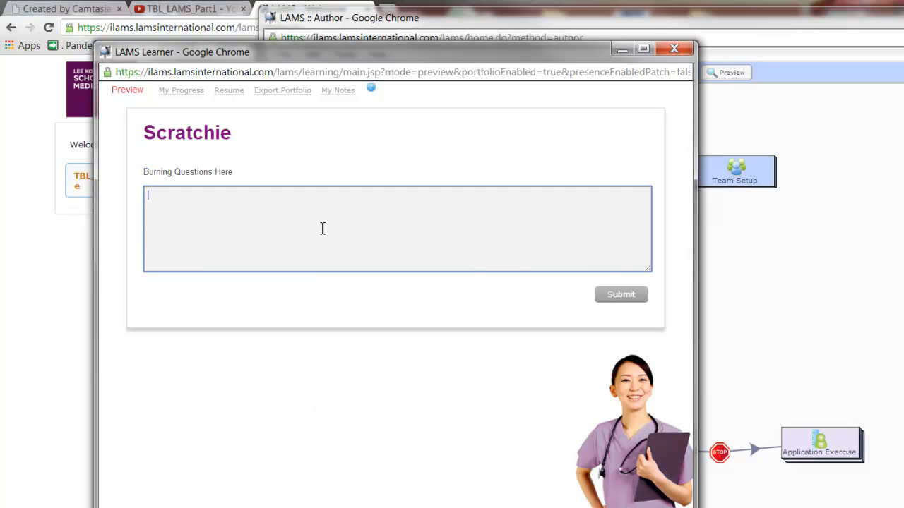
type("blah")
left_click(633, 300)
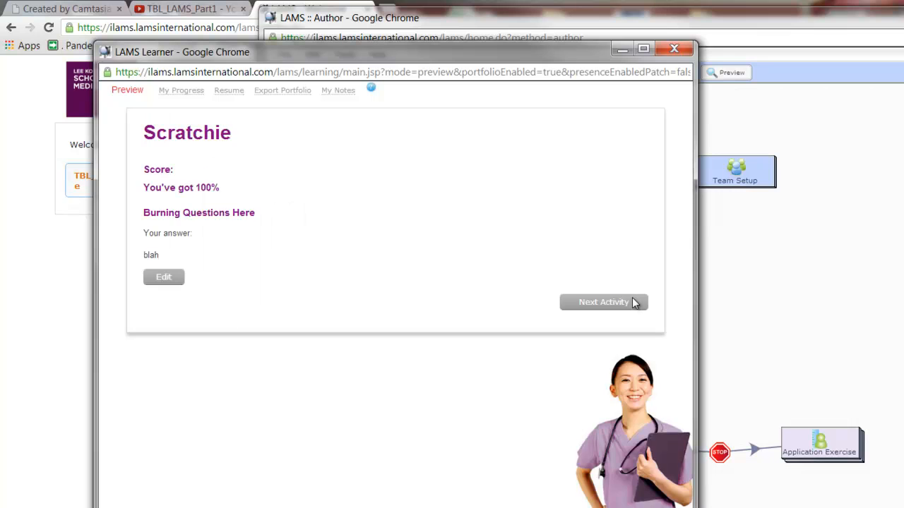
Step: Proceed past the next gate to the Assessment activity and submit all of its answers
left_click(612, 303)
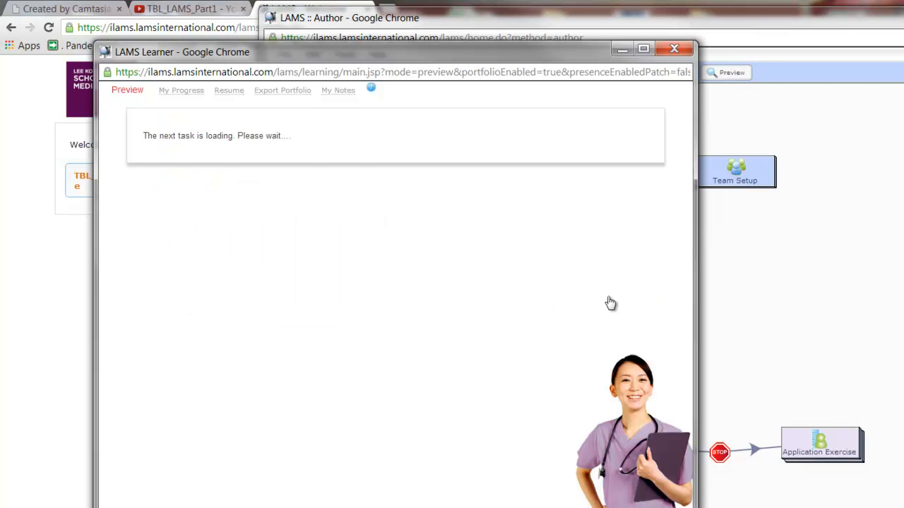
left_click(624, 299)
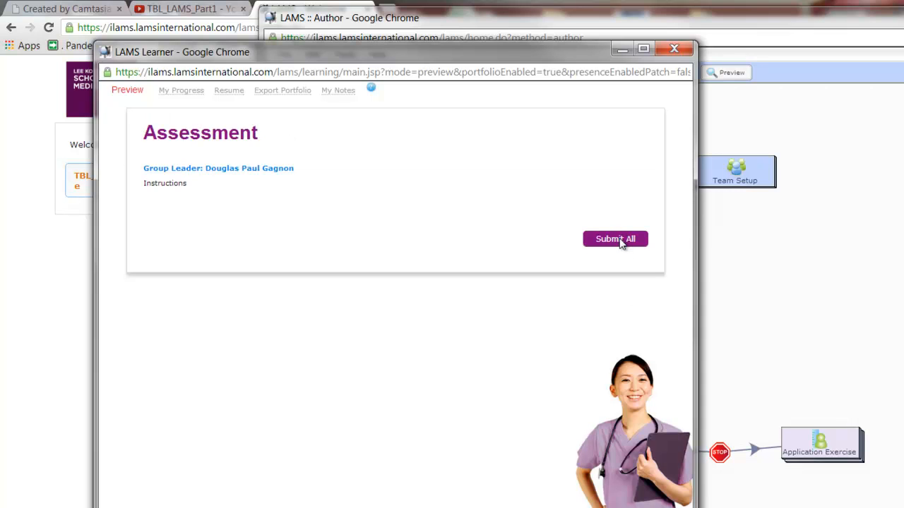
left_click(620, 240)
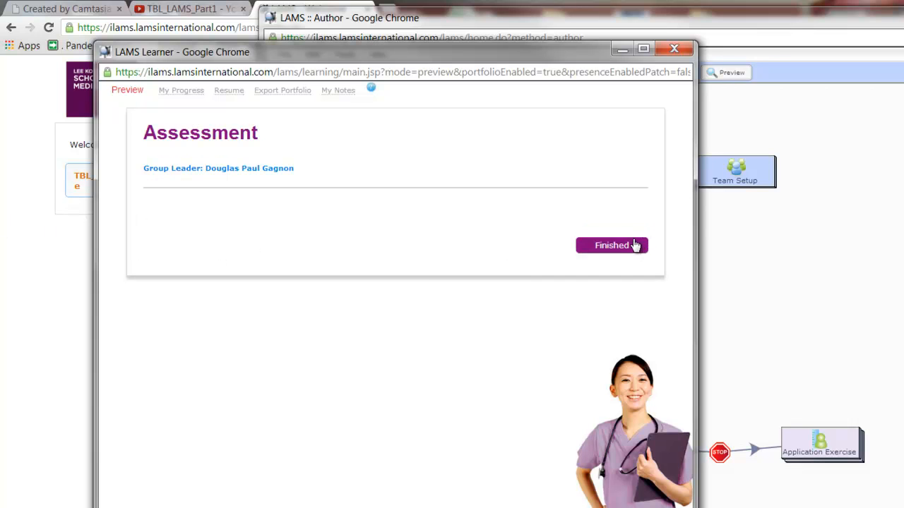
Step: Finish the Assessment activity in the learner preview and close the completed preview lesson
left_click(635, 245)
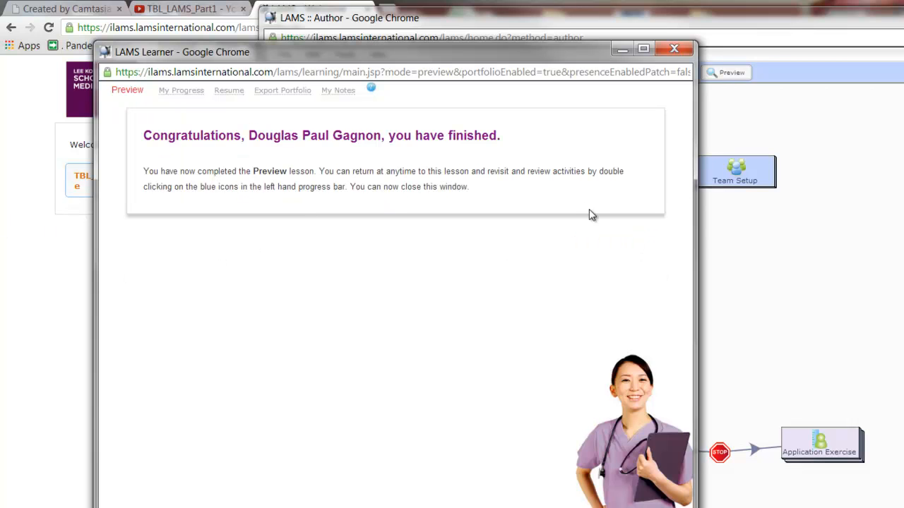
left_click(676, 48)
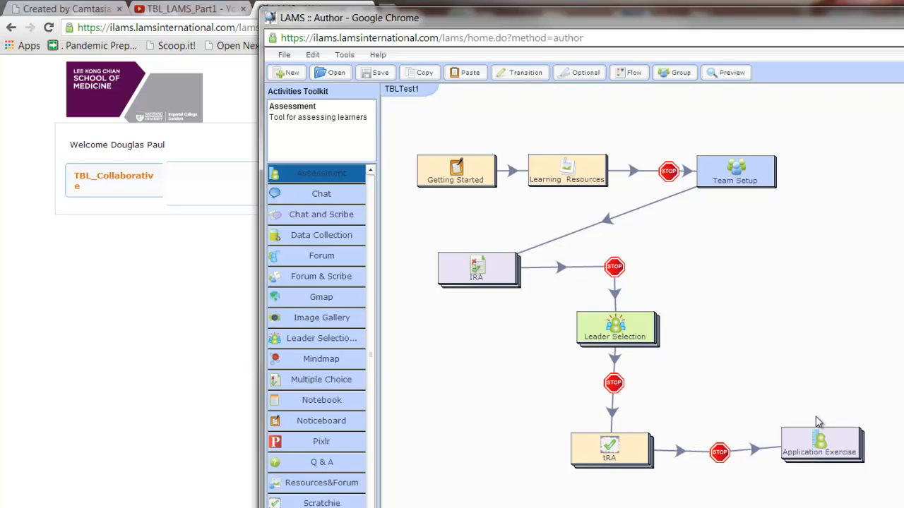
Step: Move the Application Exercise activity up to about the Leader Selection level and paste two copies of it onto the canvas
left_click_drag(821, 446, 826, 290)
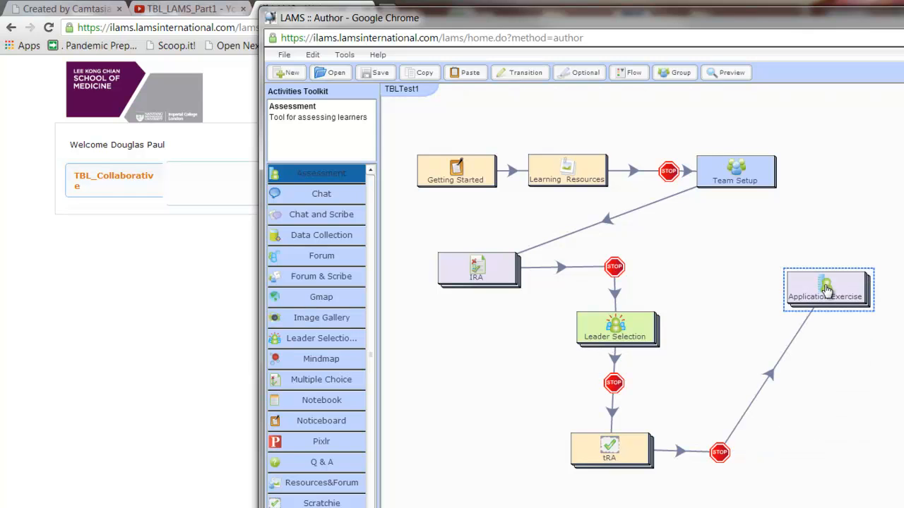
right_click(825, 288)
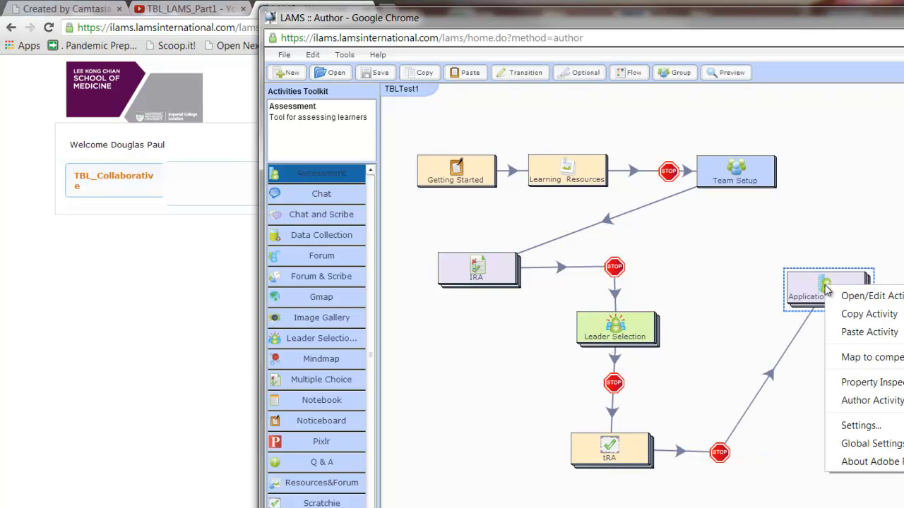
left_click(854, 314)
left_click(834, 374)
right_click(833, 377)
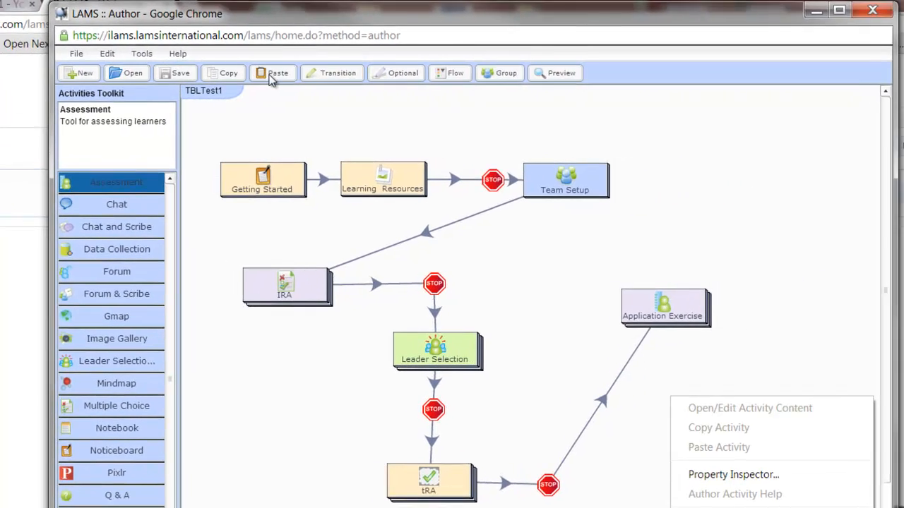
left_click(461, 72)
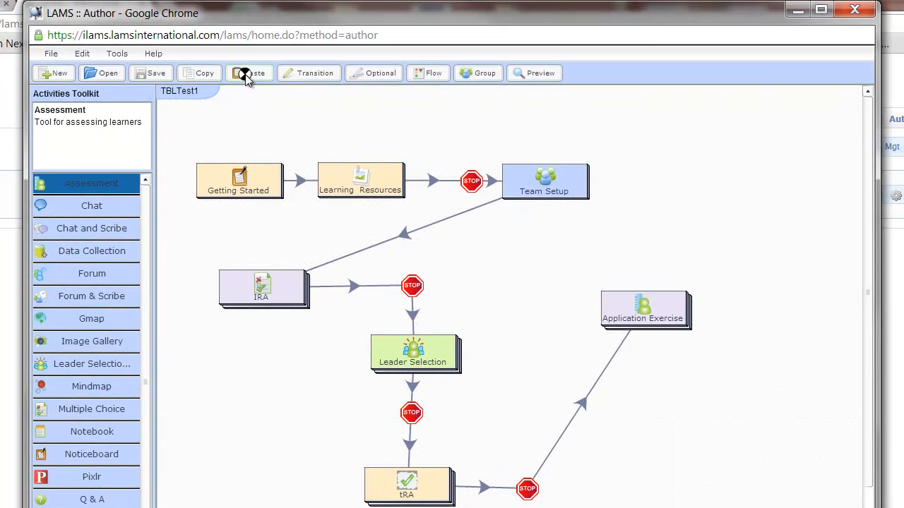
left_click(699, 399)
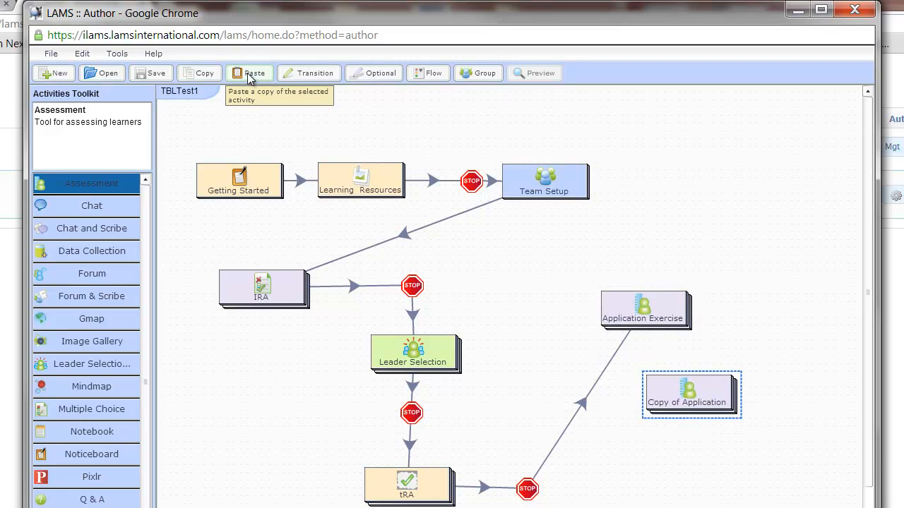
left_click(248, 75)
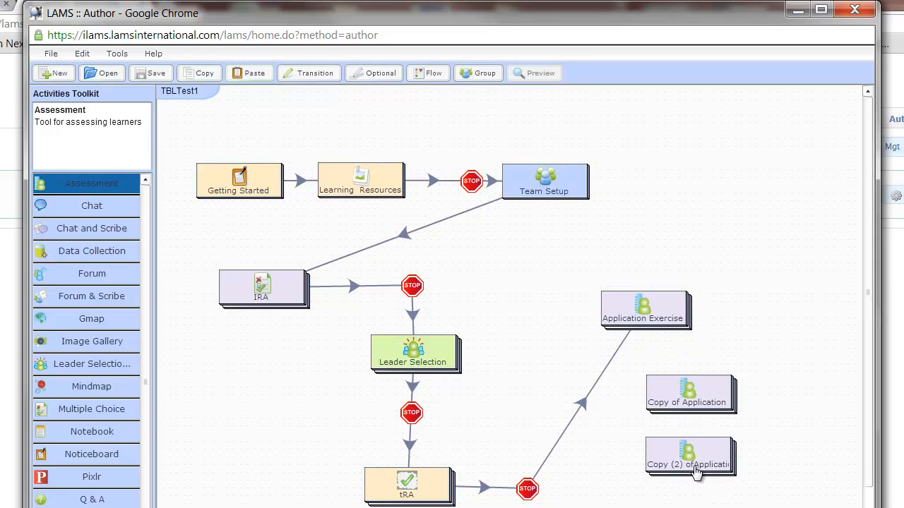
Step: Place the first copy directly right of Application Exercise and connect the two activities with a transition
left_click_drag(710, 400, 777, 308)
left_click(336, 61)
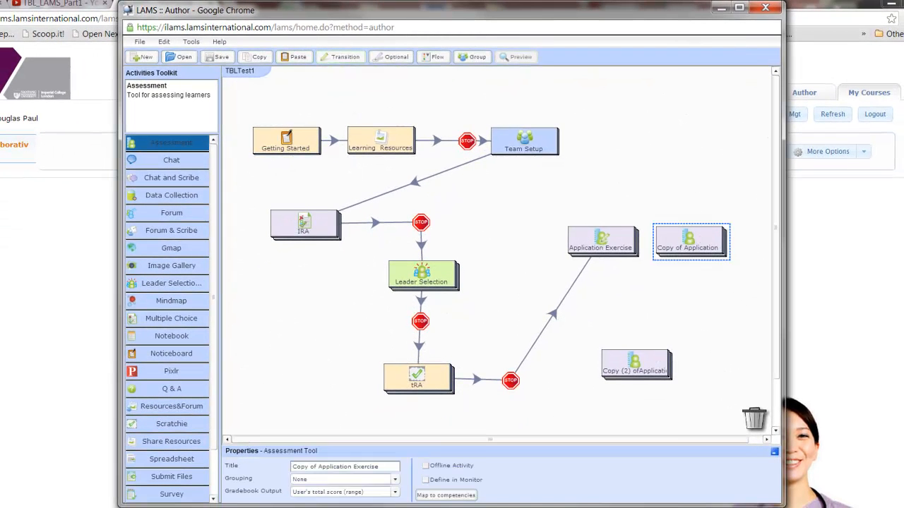
left_click_drag(600, 240, 692, 240)
Step: Discard the second copy and retitle the connected copy as Application Exercise 2
left_click_drag(634, 363, 747, 416)
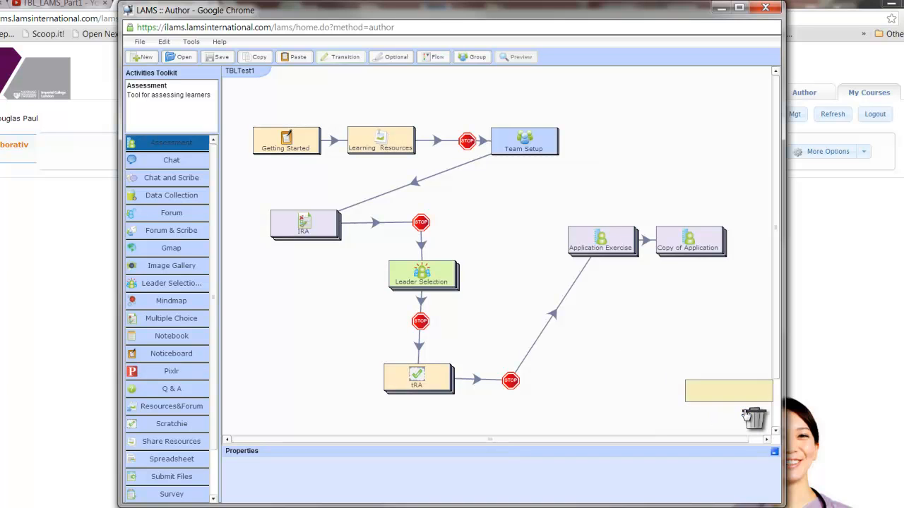
left_click(678, 242)
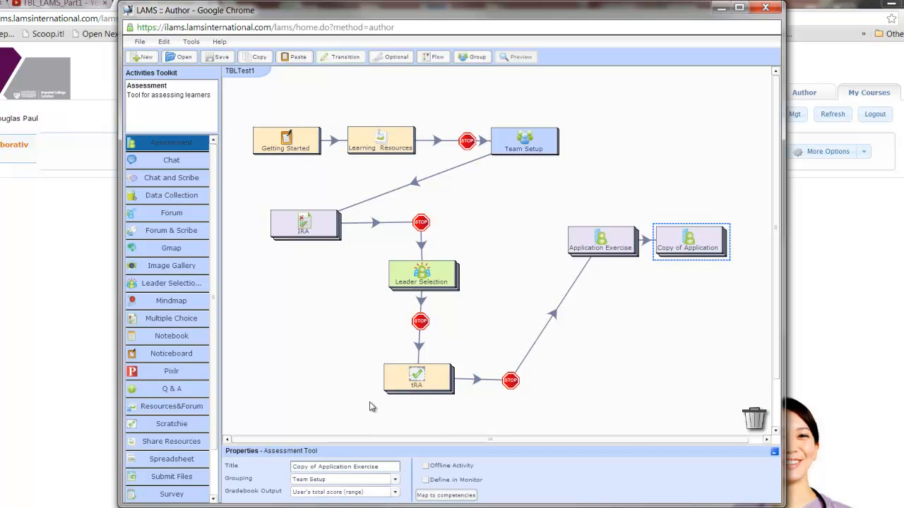
left_click(341, 467)
left_click_drag(383, 467, 280, 470)
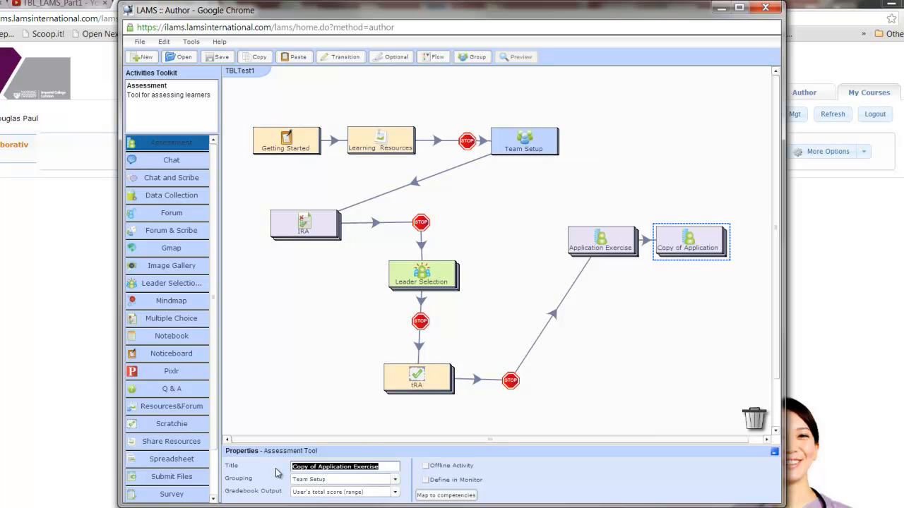
type("Applicat")
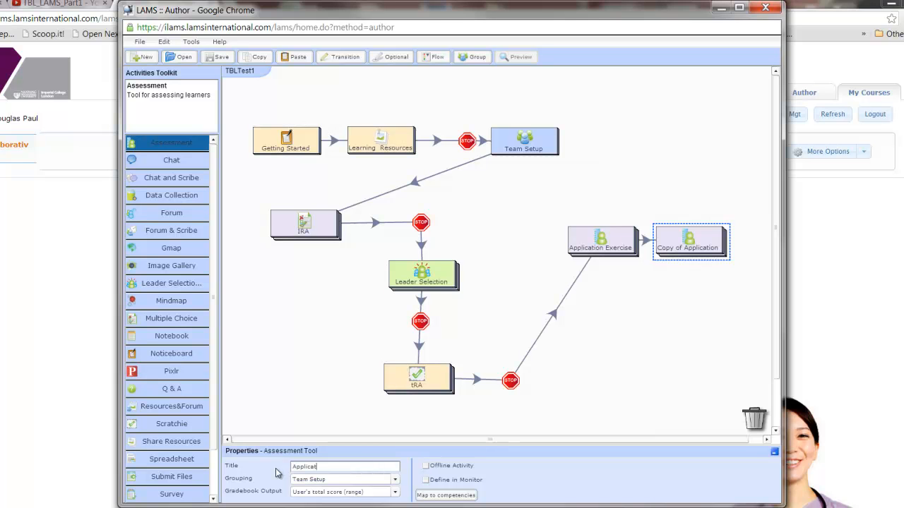
type("ion Exercise 2")
left_click(682, 249)
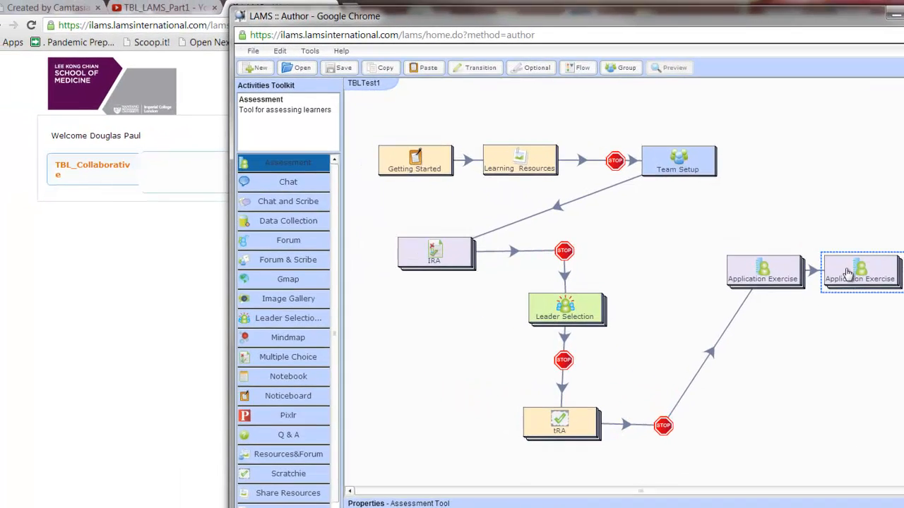
Step: Add question Q1 to the question list of Application Exercise 2, then save and close its authoring content
double_click(678, 242)
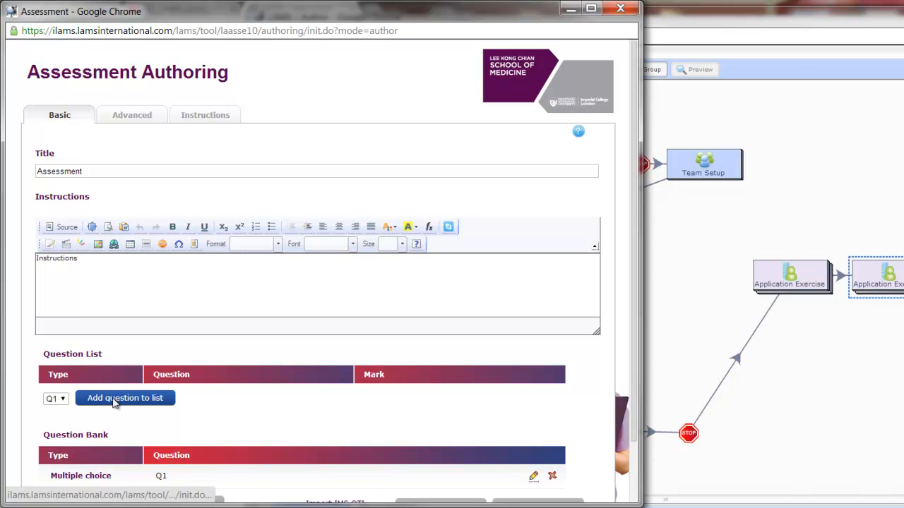
left_click(115, 399)
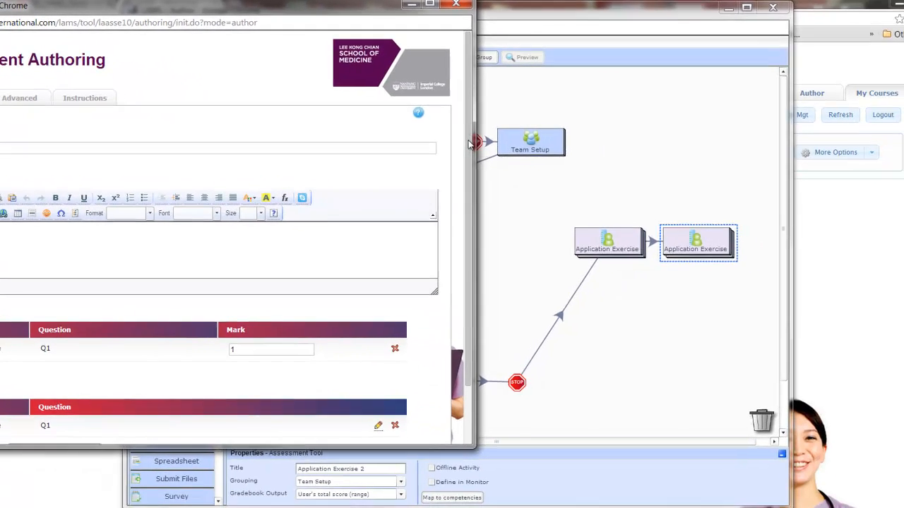
left_click_drag(634, 243, 667, 332)
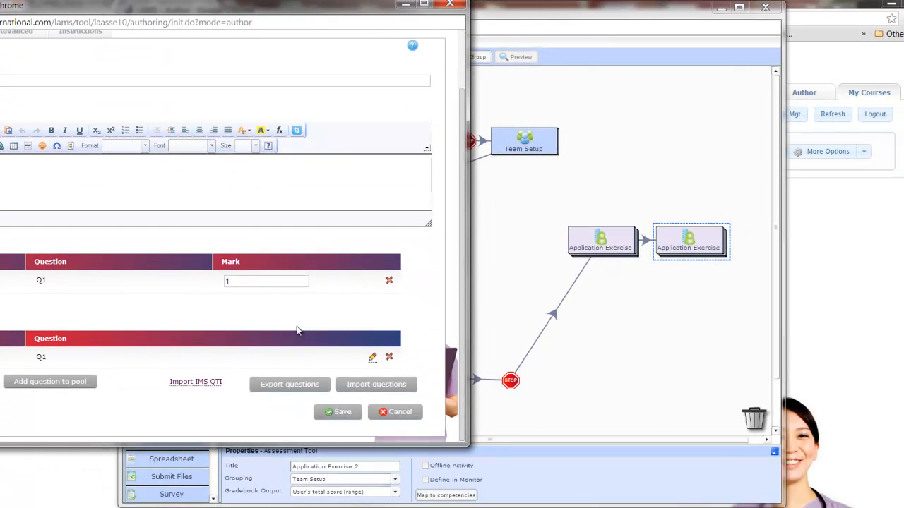
left_click(342, 412)
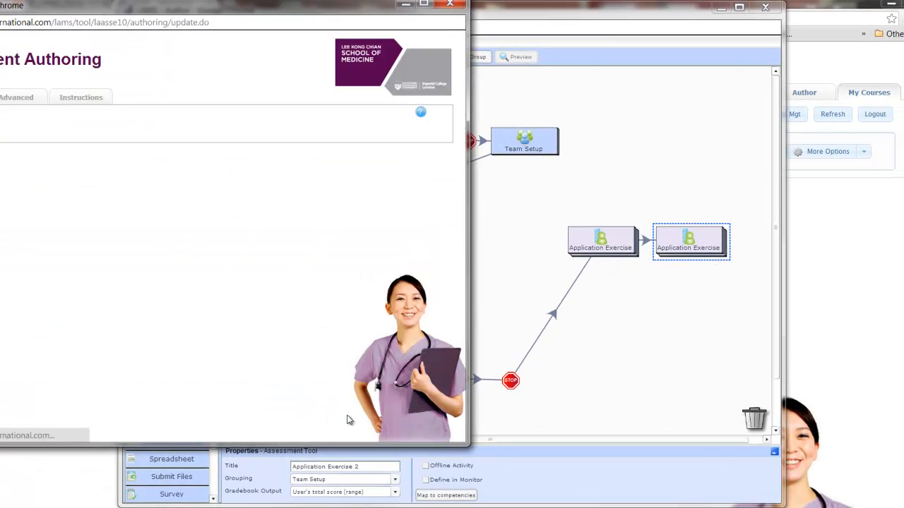
left_click(218, 103)
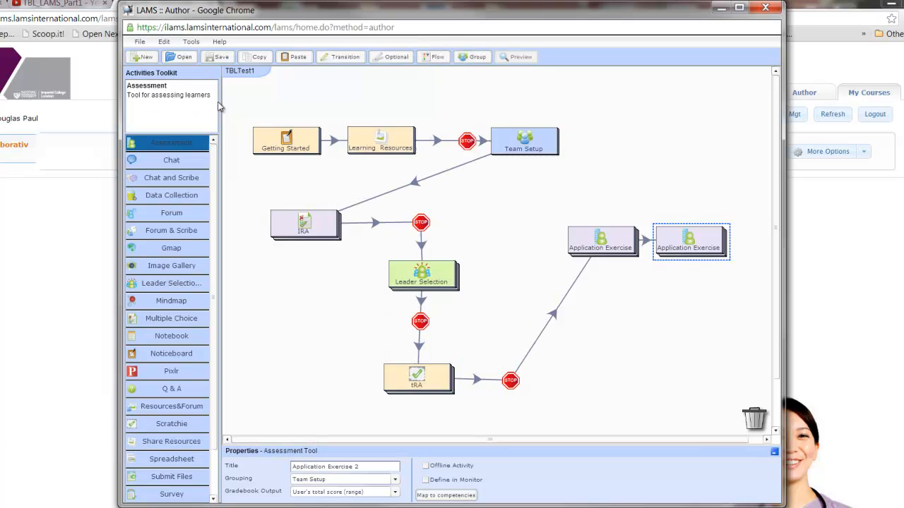
Step: Add question Q1 to the original Application Exercise's question list, save its content, and save the TBLTest1 sequence
double_click(601, 238)
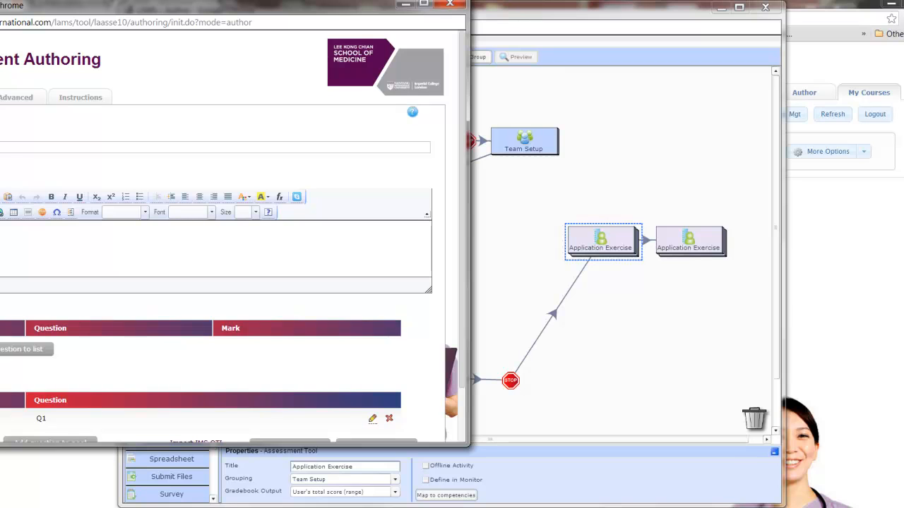
left_click(21, 349)
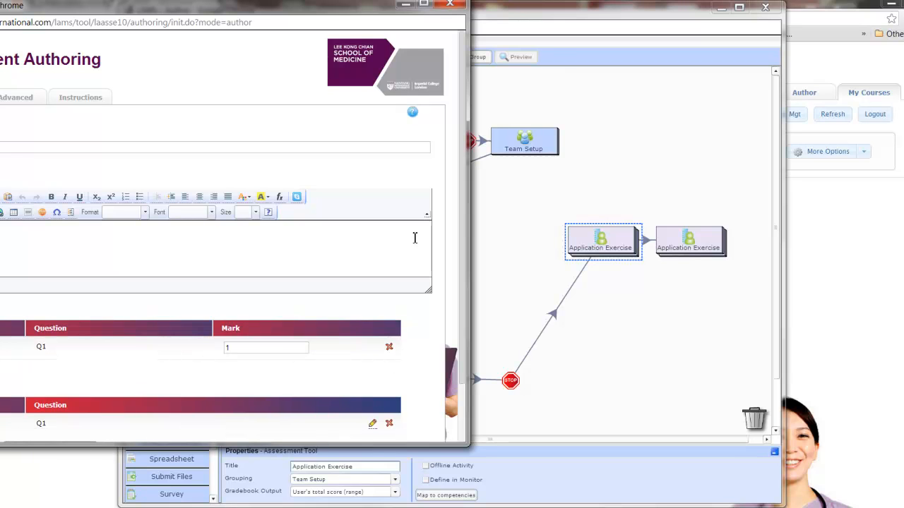
left_click_drag(460, 164, 487, 344)
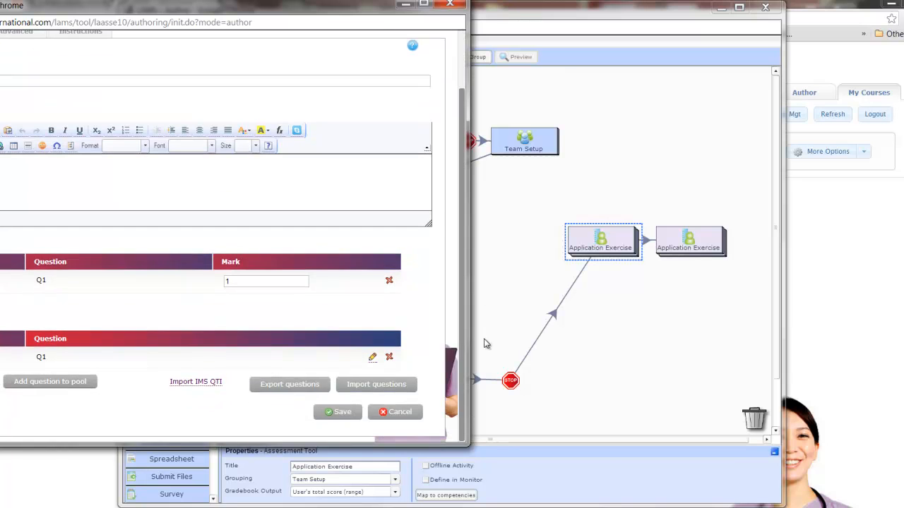
left_click(329, 412)
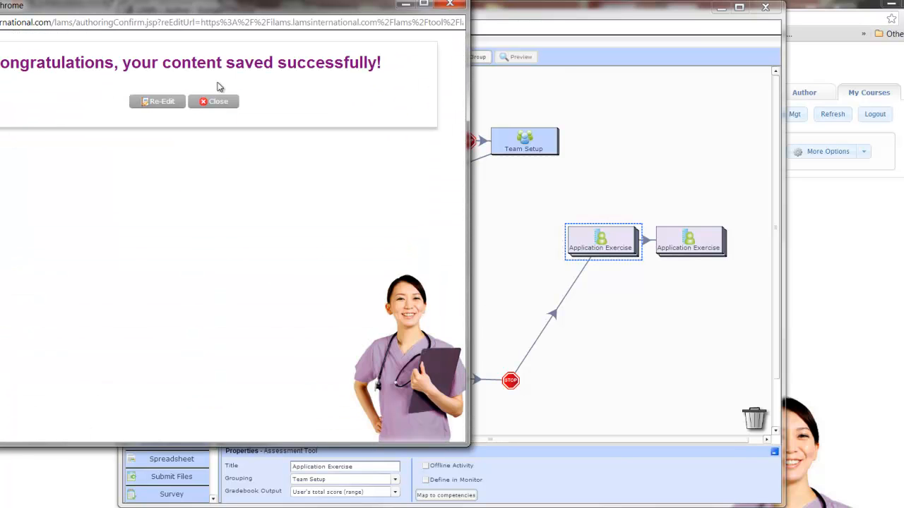
left_click(216, 101)
left_click(219, 58)
left_click(463, 315)
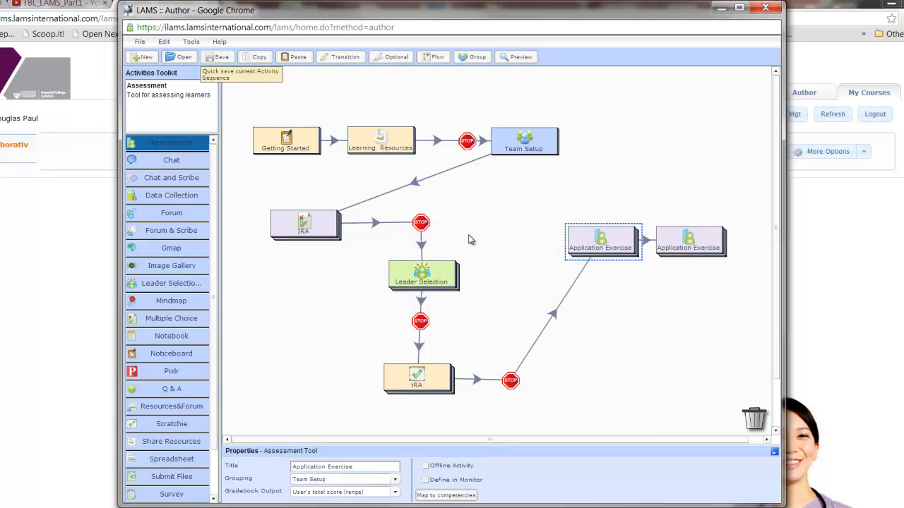